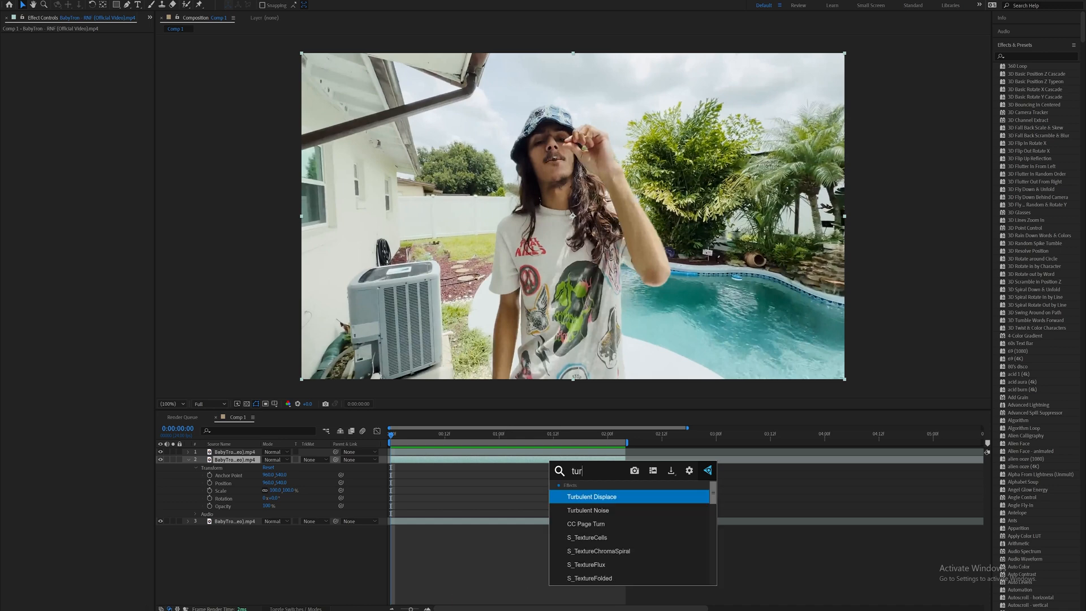
# Step: Apply Turbulent Displace to the second layer and start keyframing its Amount and Size at the composition start
pyautogui.press('Return')
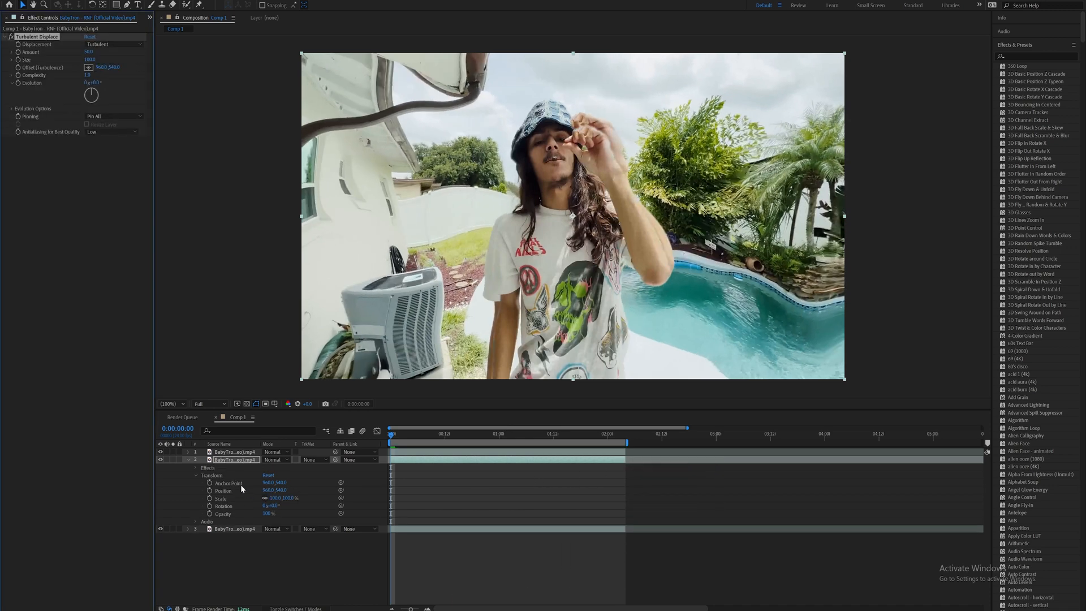
pyautogui.click(195, 468)
pyautogui.click(217, 490)
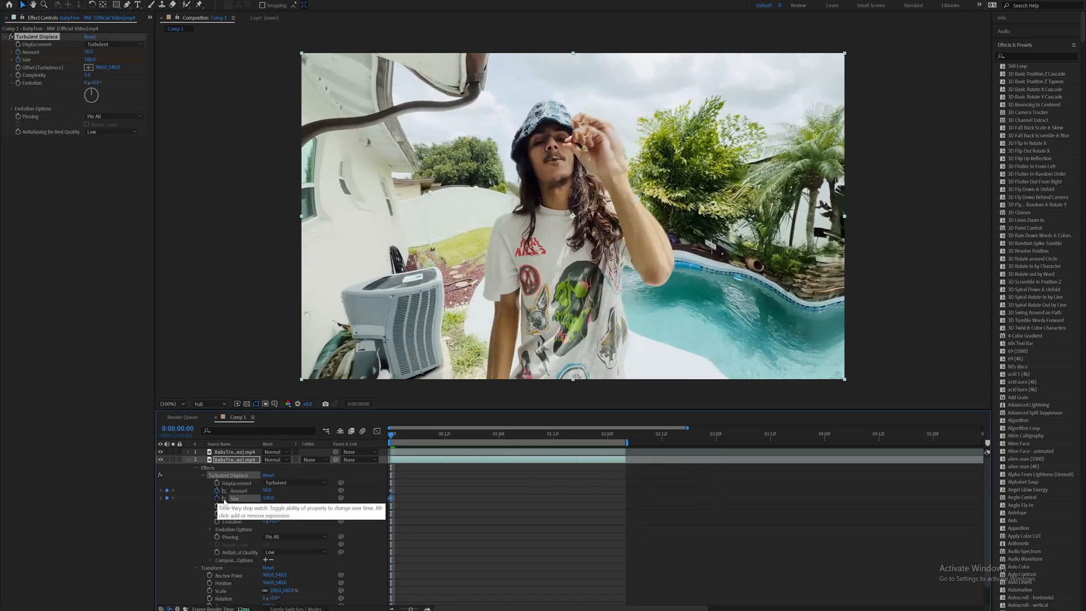
pyautogui.click(217, 497)
# Step: Set the starting Turbulent Displace keyframes to Amount 800 and Size 7
pyautogui.click(267, 490)
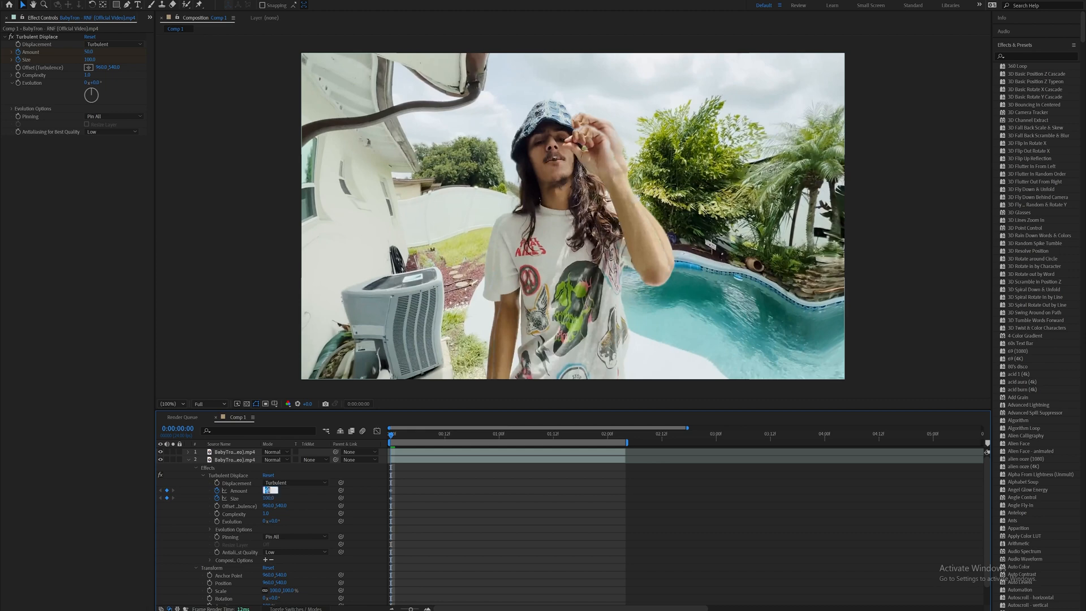
pyautogui.write('800')
pyautogui.click(270, 497)
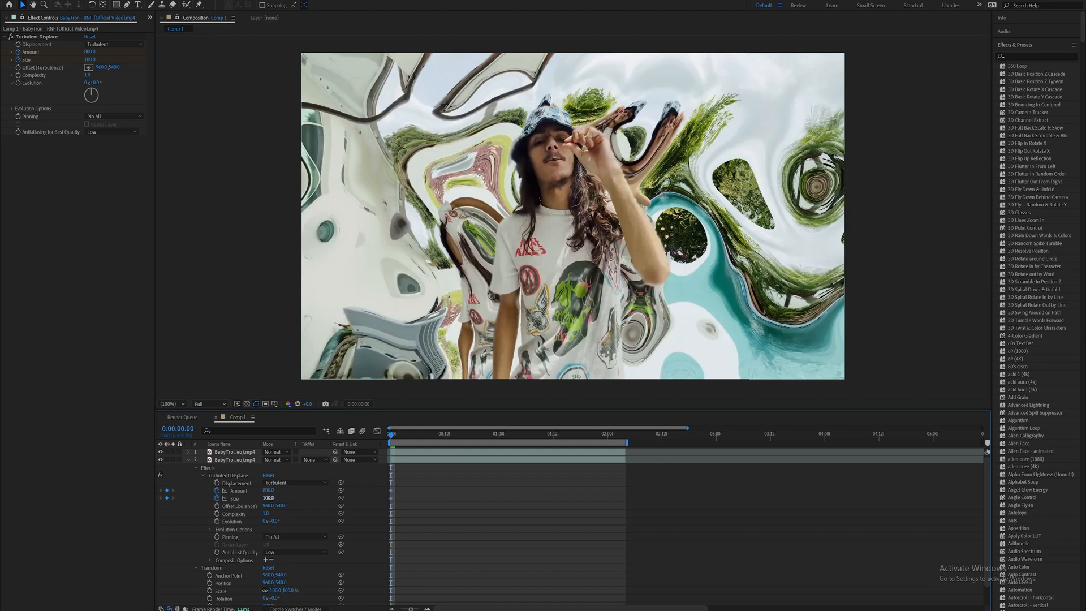
pyautogui.click(269, 498)
pyautogui.write('7')
pyautogui.press('Return')
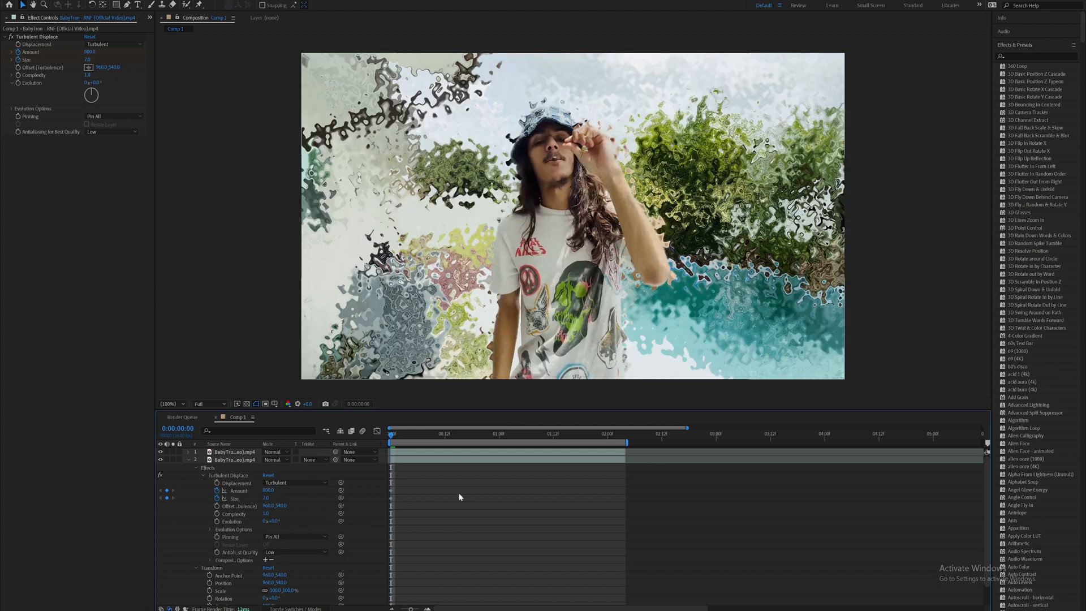
# Step: At 0:00:02:03, set Turbulent Displace Amount to 0 and Size to 100
pyautogui.click(622, 436)
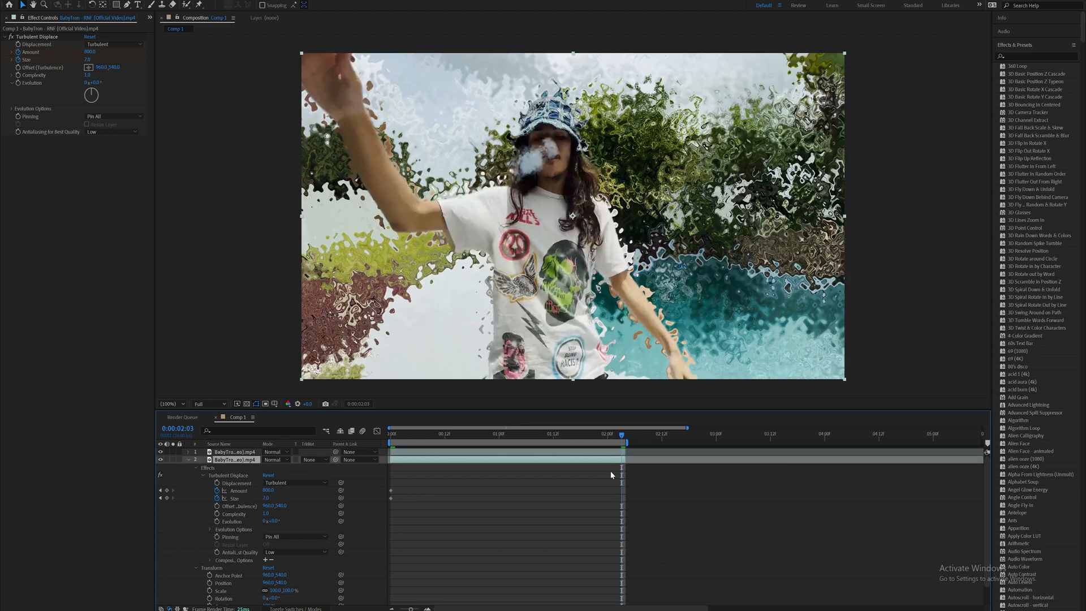
pyautogui.click(266, 497)
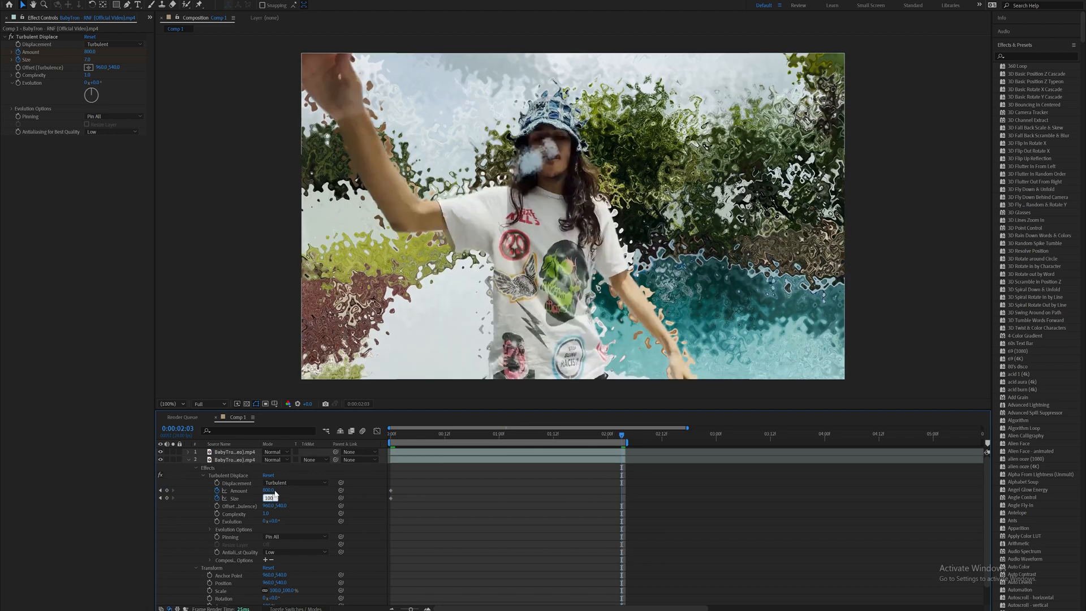
pyautogui.click(268, 491)
pyautogui.write('0')
pyautogui.click(532, 496)
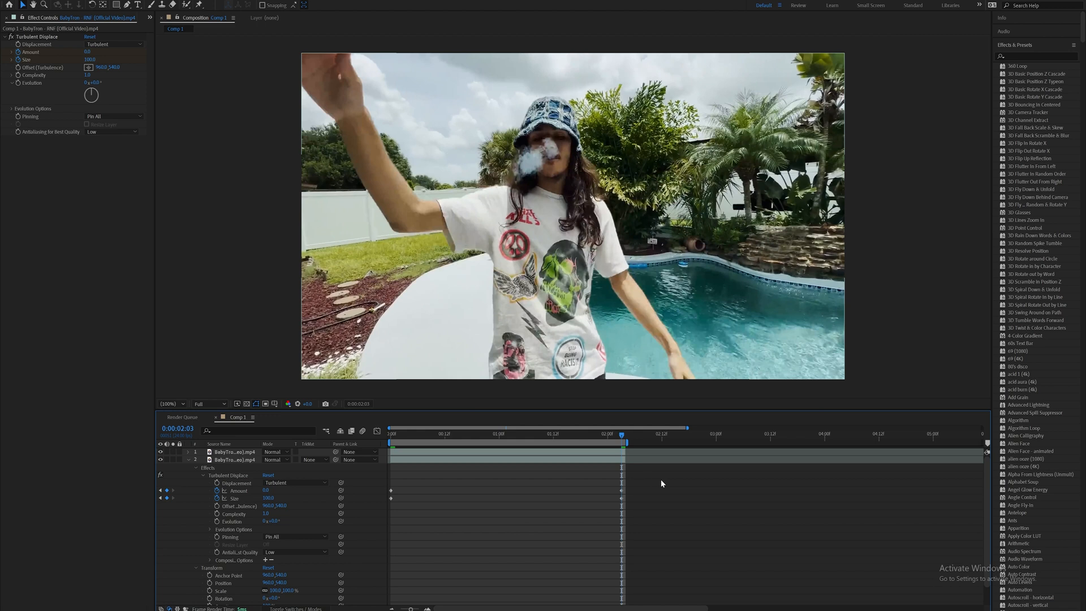
# Step: Apply Easy Ease to all the Turbulent Displace Amount and Size keyframes
pyautogui.moveTo(649, 478); pyautogui.dragTo(370, 515)
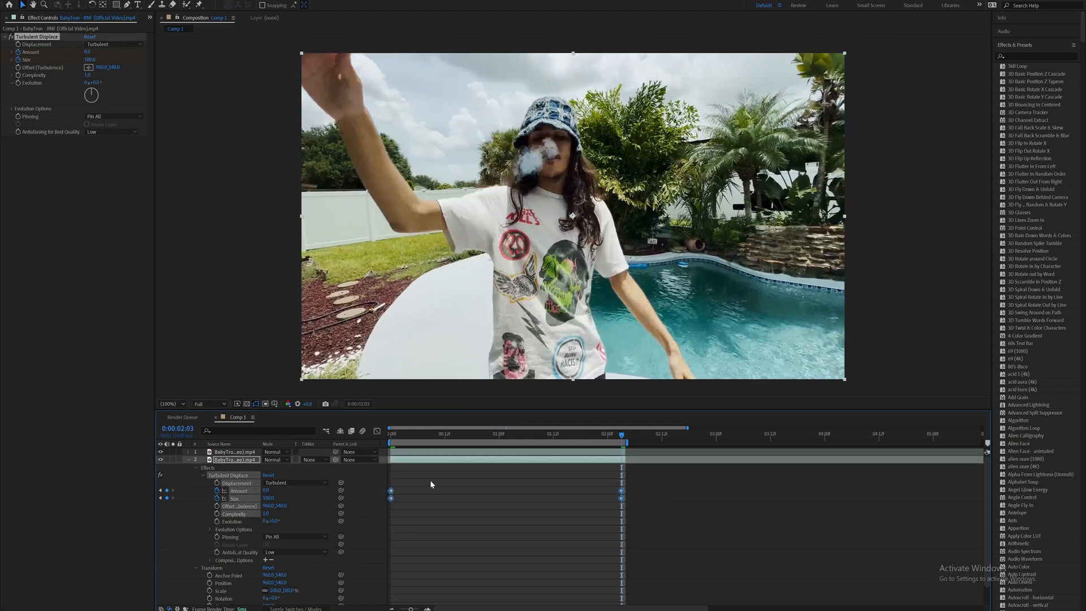
pyautogui.press('F9')
pyautogui.rightClick(393, 492)
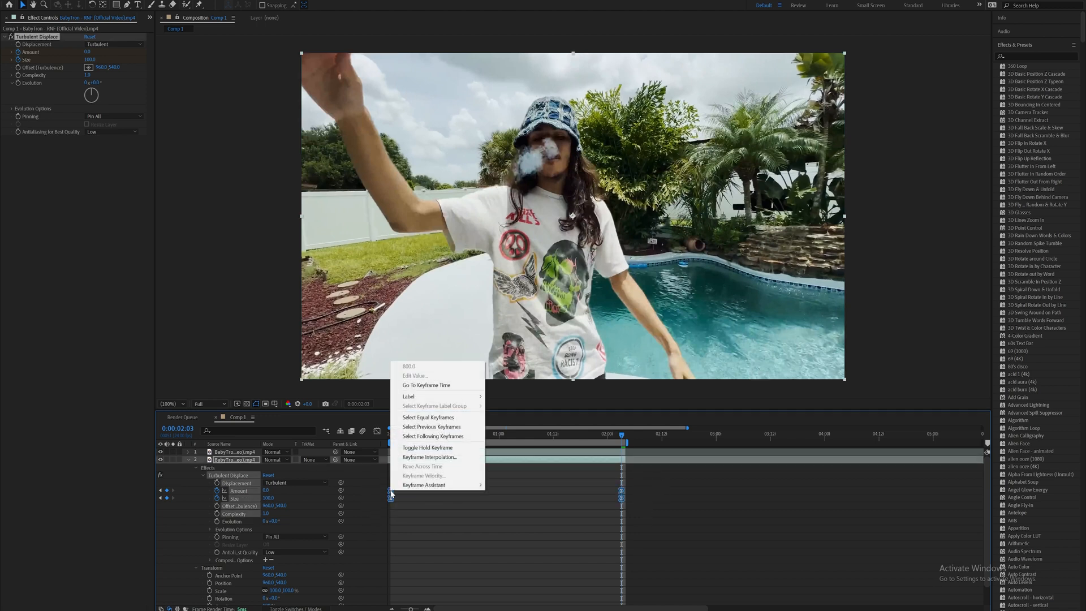
pyautogui.moveTo(404, 490)
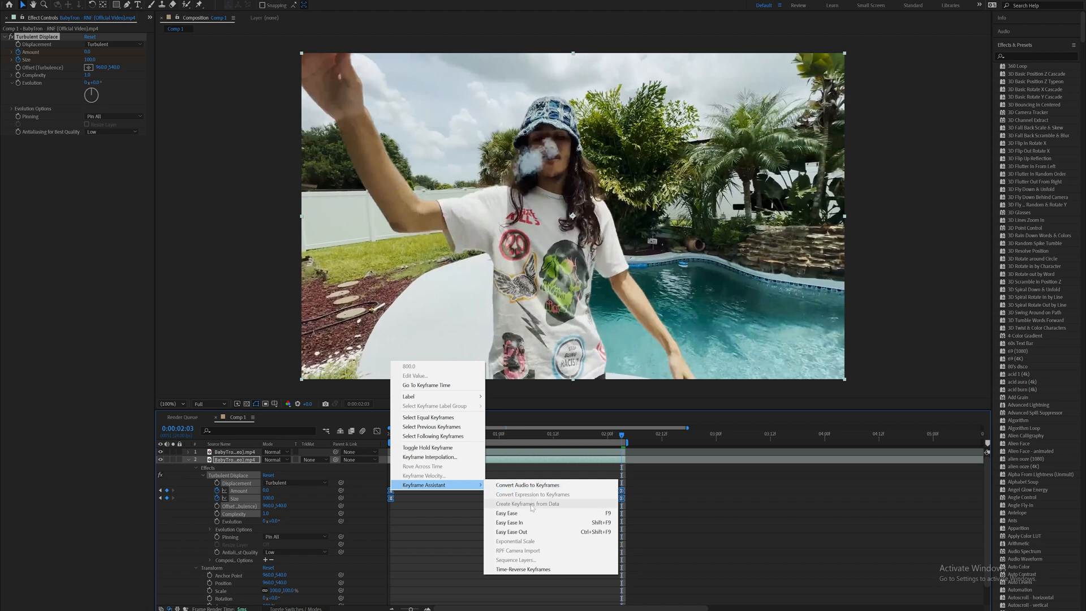
pyautogui.click(506, 512)
# Step: Keyframe Turbulent Displace Evolution from the composition start to 2 revolutions at 0:00:02:03, and select both keyframes
pyautogui.press('Home')
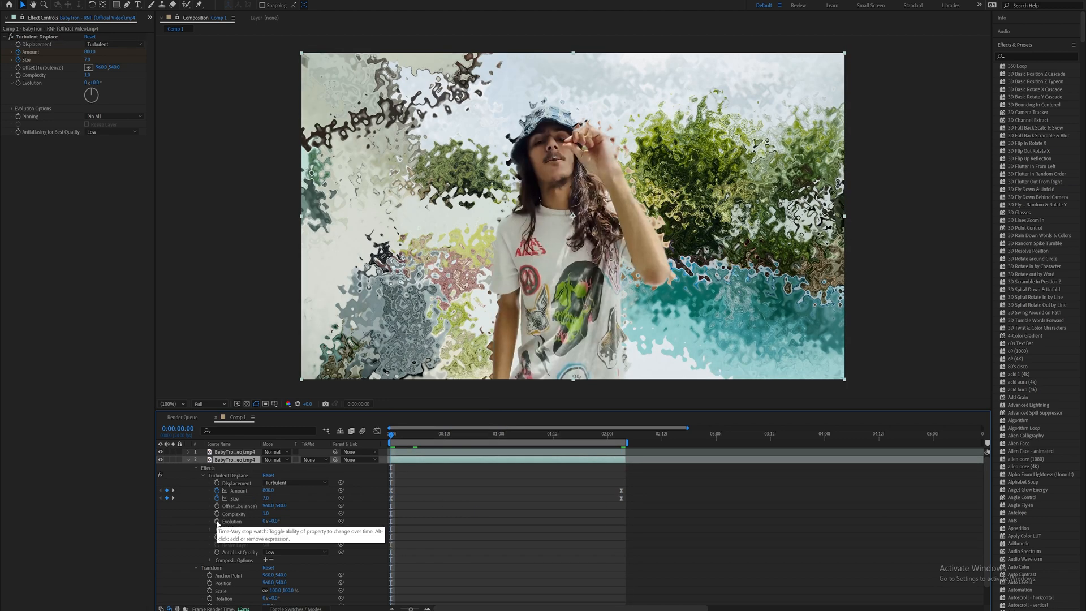
pyautogui.click(217, 520)
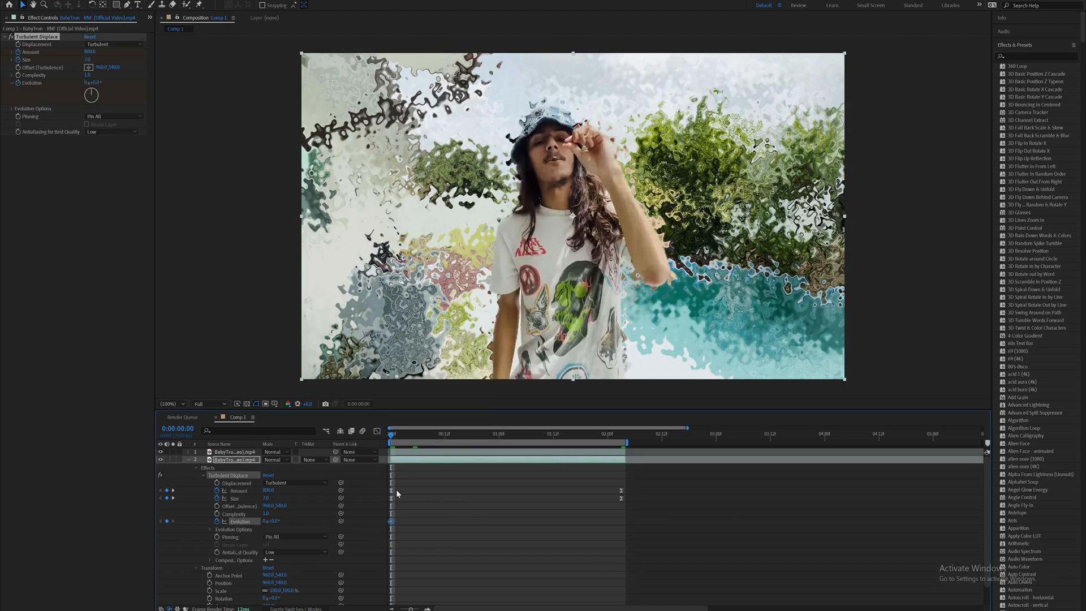
pyautogui.moveTo(632, 434); pyautogui.dragTo(622, 436)
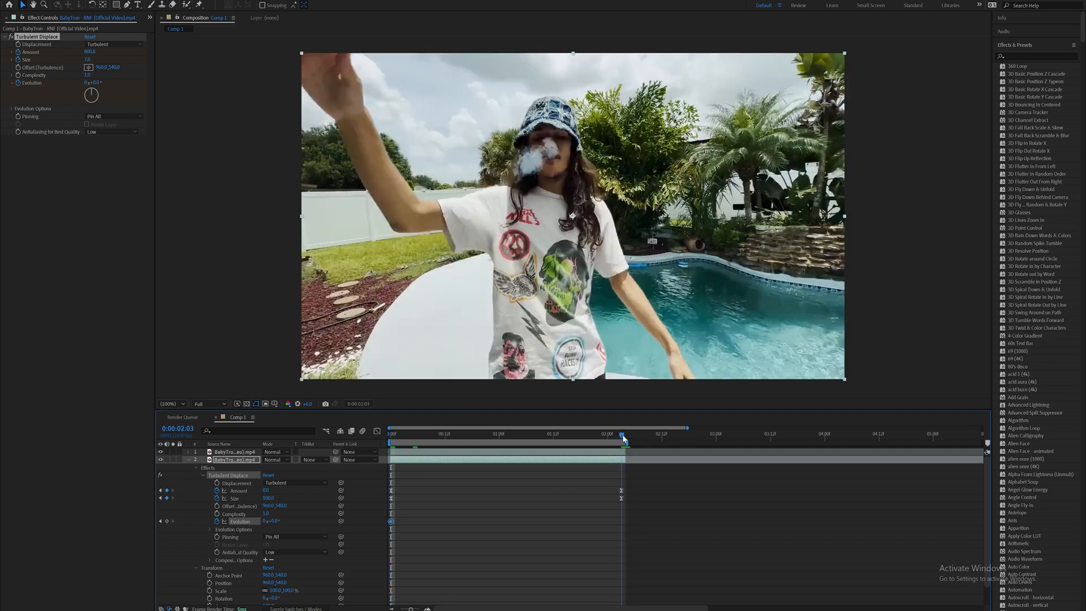
pyautogui.click(264, 521)
pyautogui.write('2')
pyautogui.press('Return')
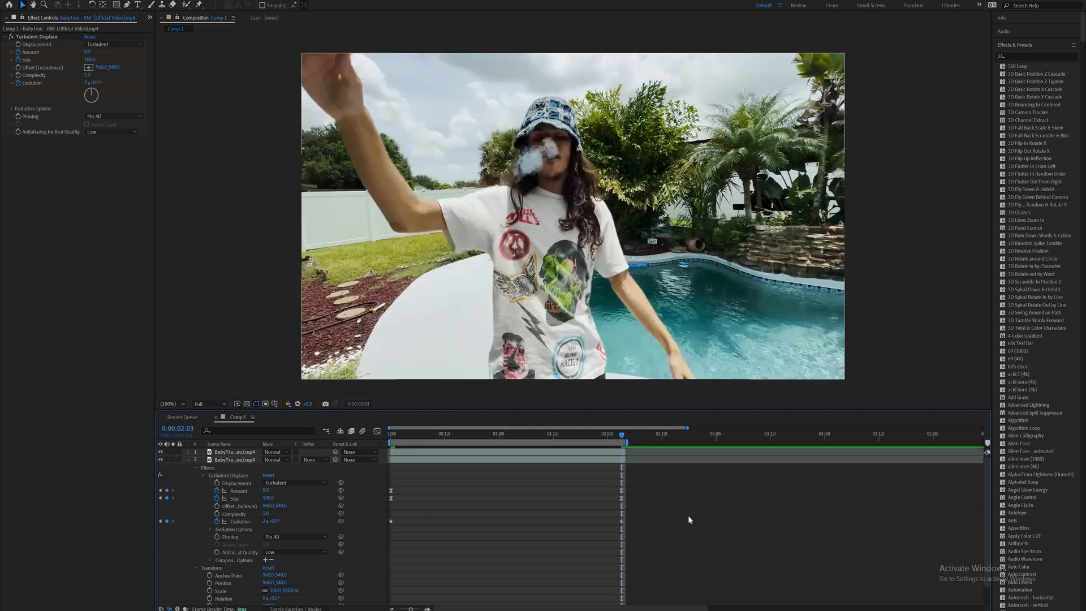
pyautogui.moveTo(687, 515); pyautogui.dragTo(387, 549)
# Step: Apply the uni.Prism Displacement effect to the second layer
pyautogui.click(530, 435)
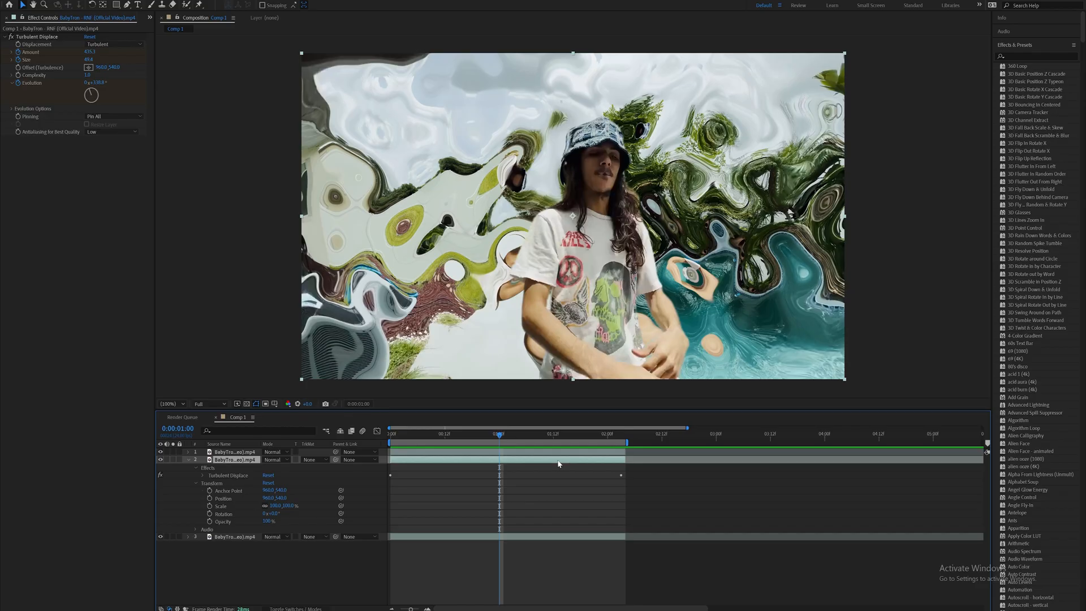
pyautogui.hotkey('ctrl', 'space')
pyautogui.write('pris')
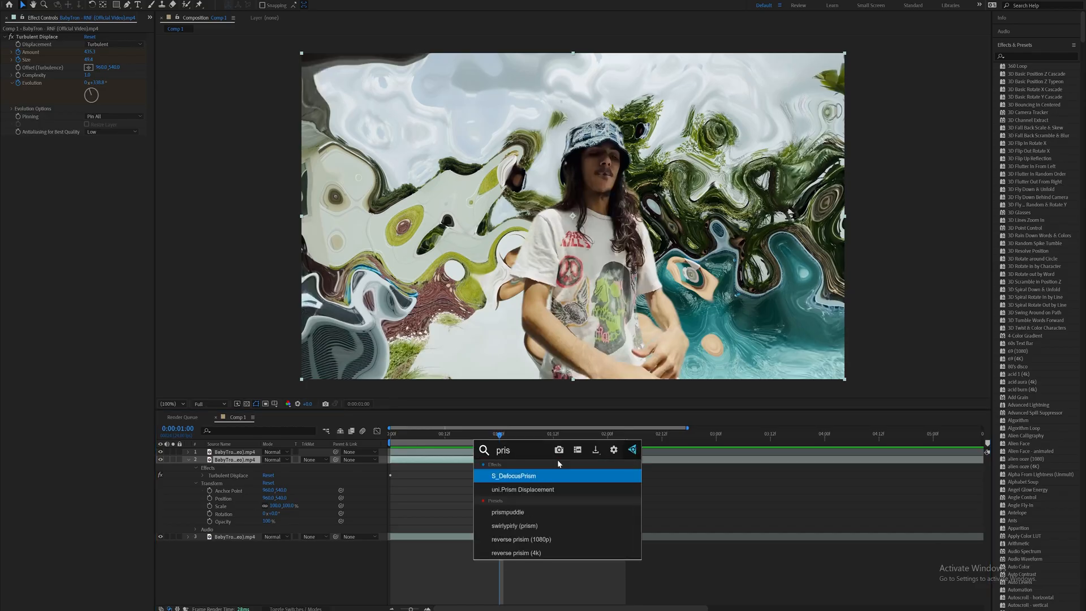
pyautogui.click(558, 488)
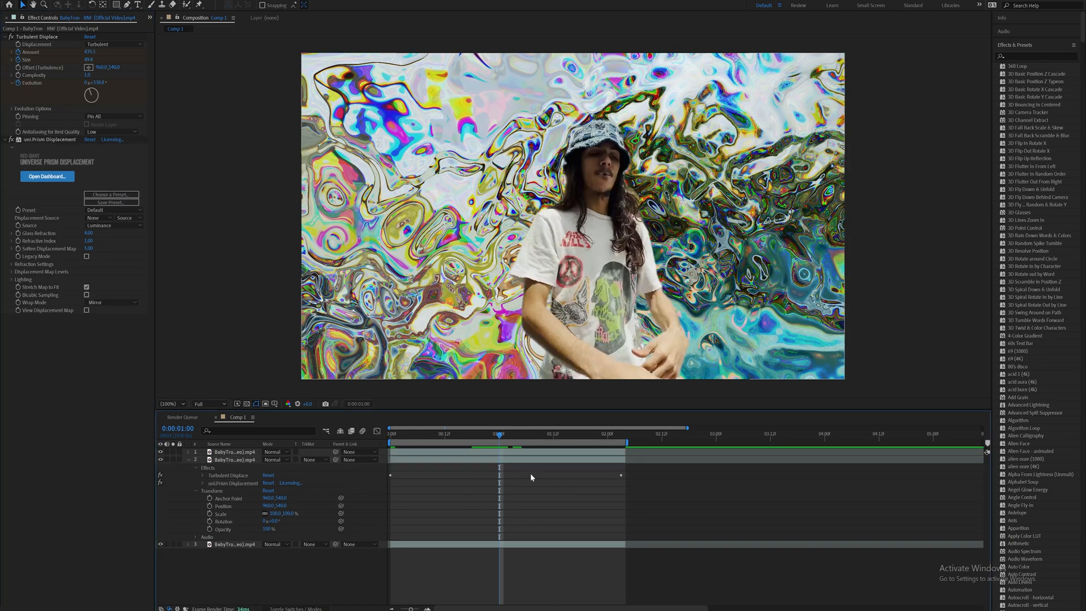
# Step: Start keyframing Prism Displacement's Glass Refraction at 0:00:01:04
pyautogui.moveTo(500, 433); pyautogui.dragTo(516, 435)
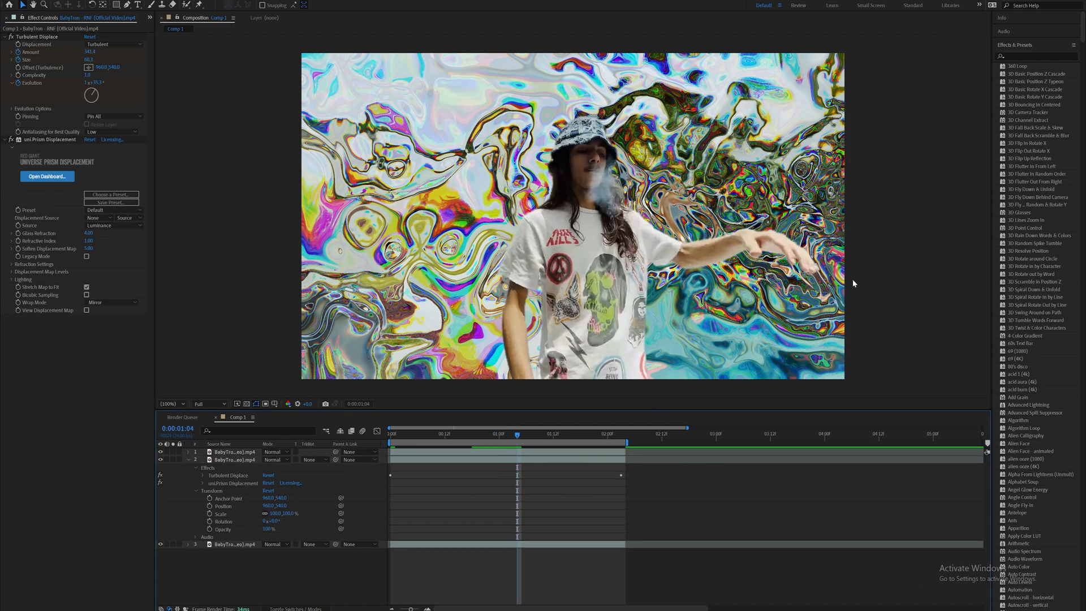
pyautogui.click(536, 461)
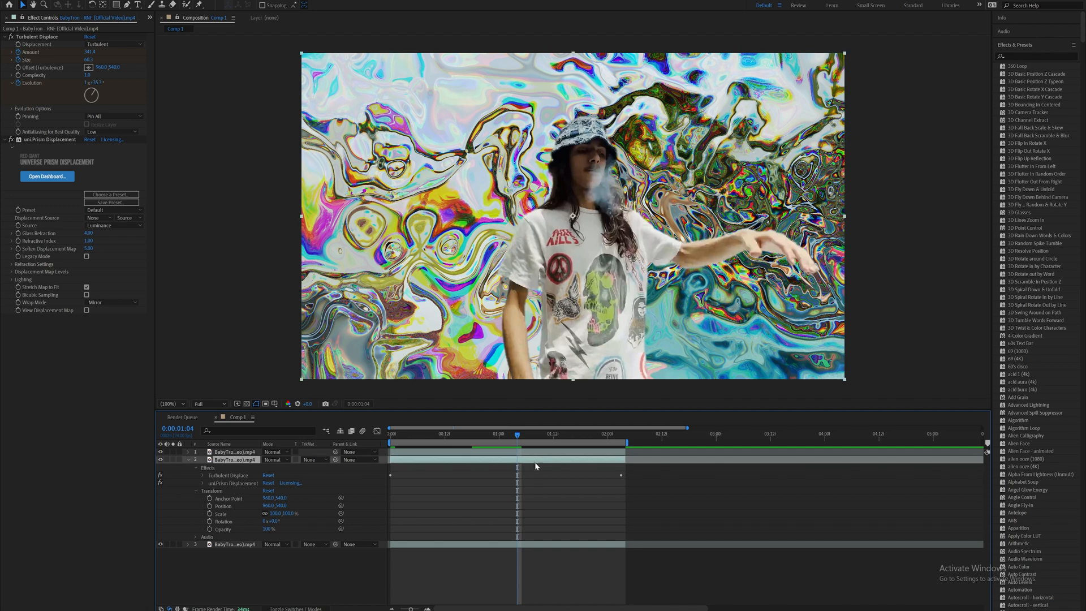
pyautogui.click(201, 483)
pyautogui.click(218, 517)
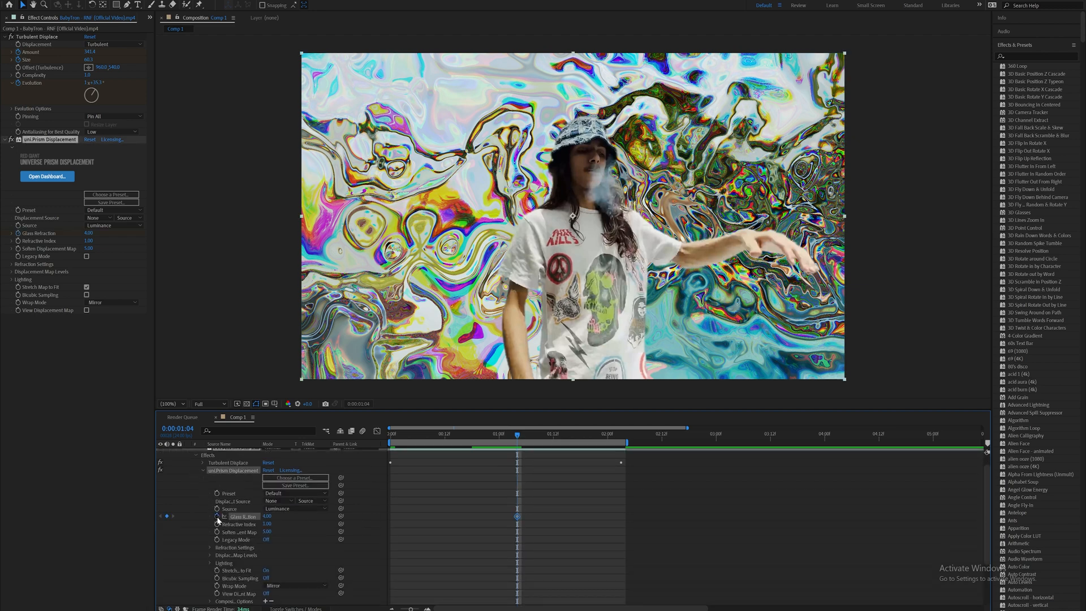
# Step: Set Glass Refraction to 0 at 0:00:02:03
pyautogui.click(620, 438)
pyautogui.click(658, 518)
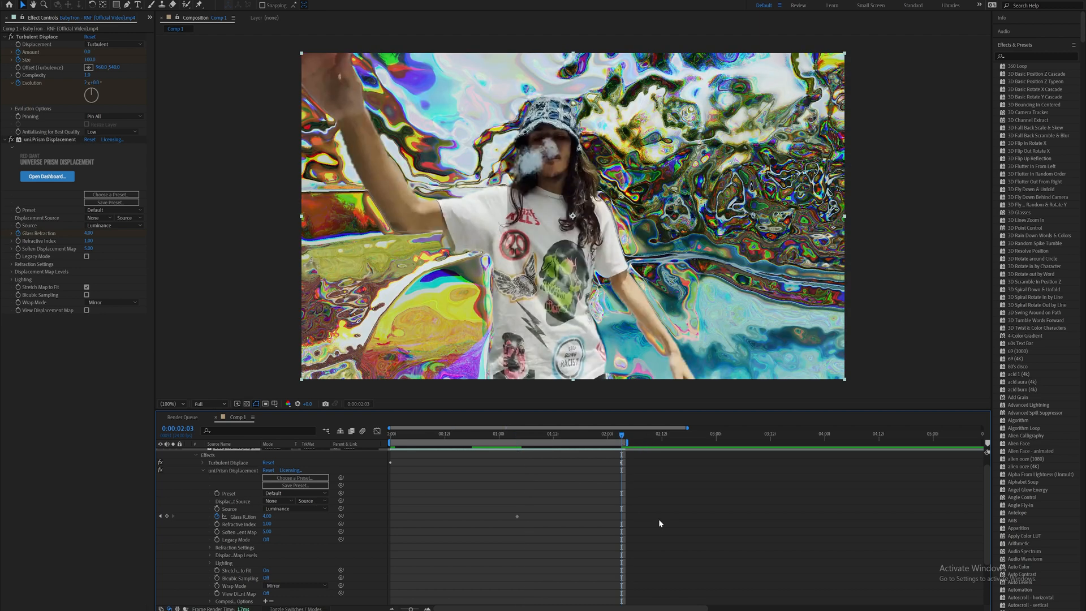
pyautogui.click(268, 516)
pyautogui.press('Return')
# Step: Ease the two Glass Refraction keyframes and check their speed curve in the Graph Editor
pyautogui.moveTo(480, 496); pyautogui.dragTo(687, 531)
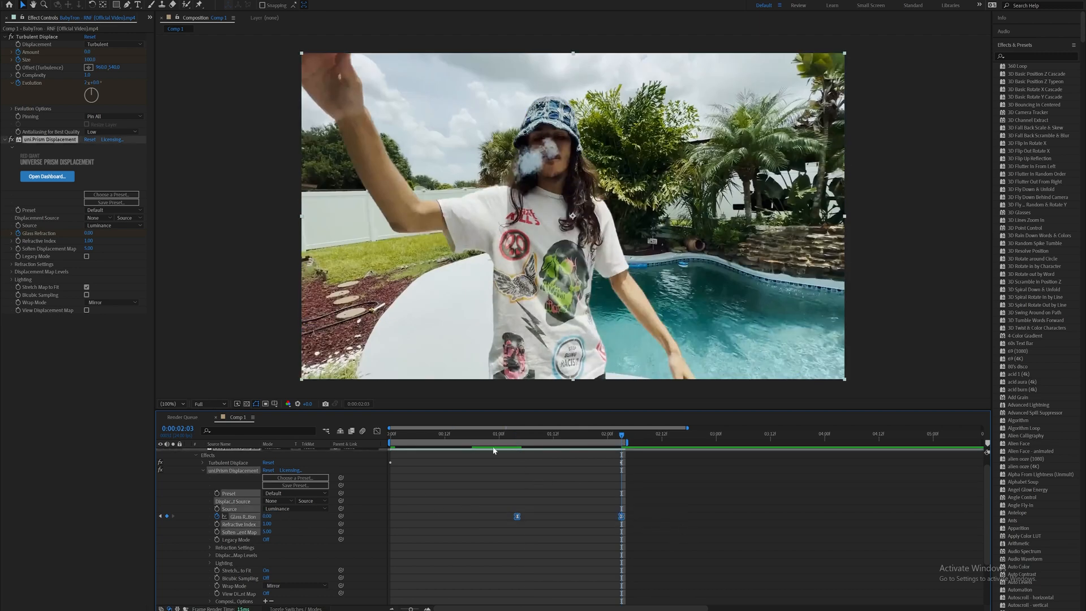
pyautogui.click(376, 431)
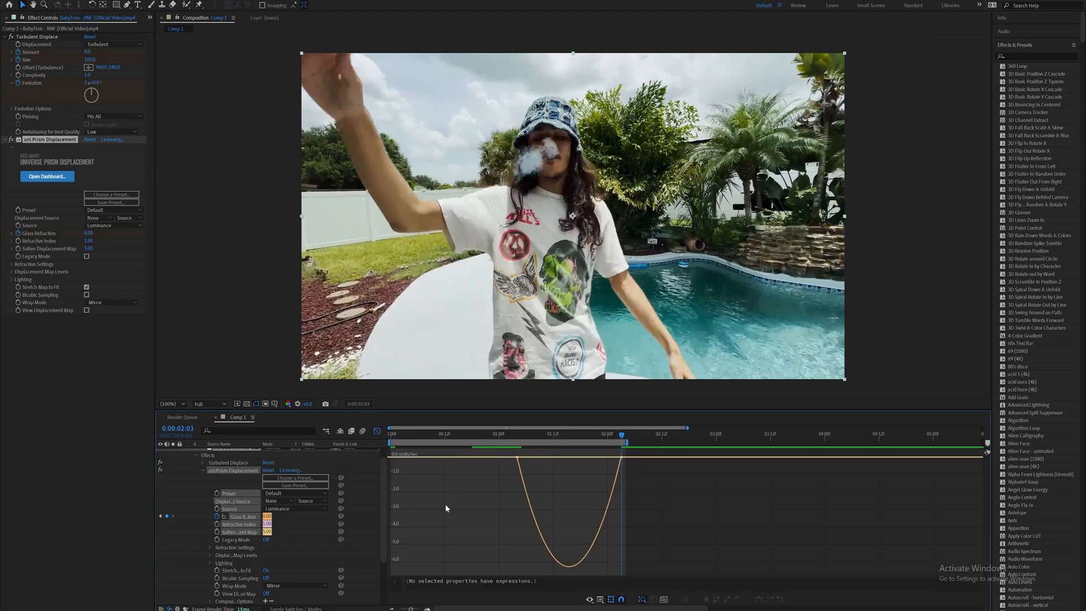
pyautogui.click(374, 430)
# Step: Return to the composition start and apply the S_DistortChroma effect to the second layer
pyautogui.press('Home')
pyautogui.press('space')
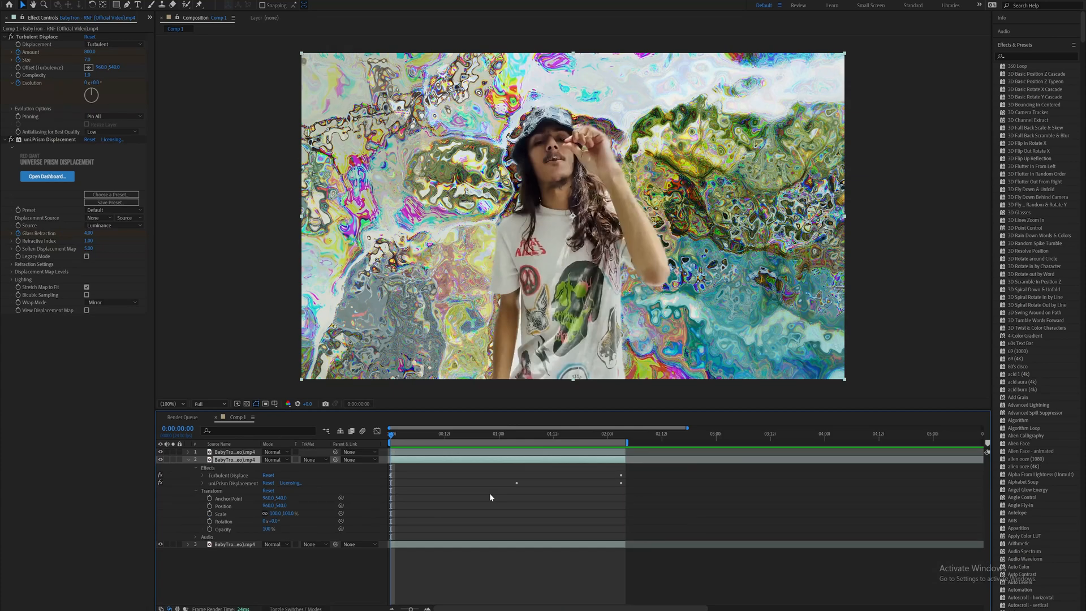
pyautogui.hotkey('ctrl', 'space')
pyautogui.write('distort')
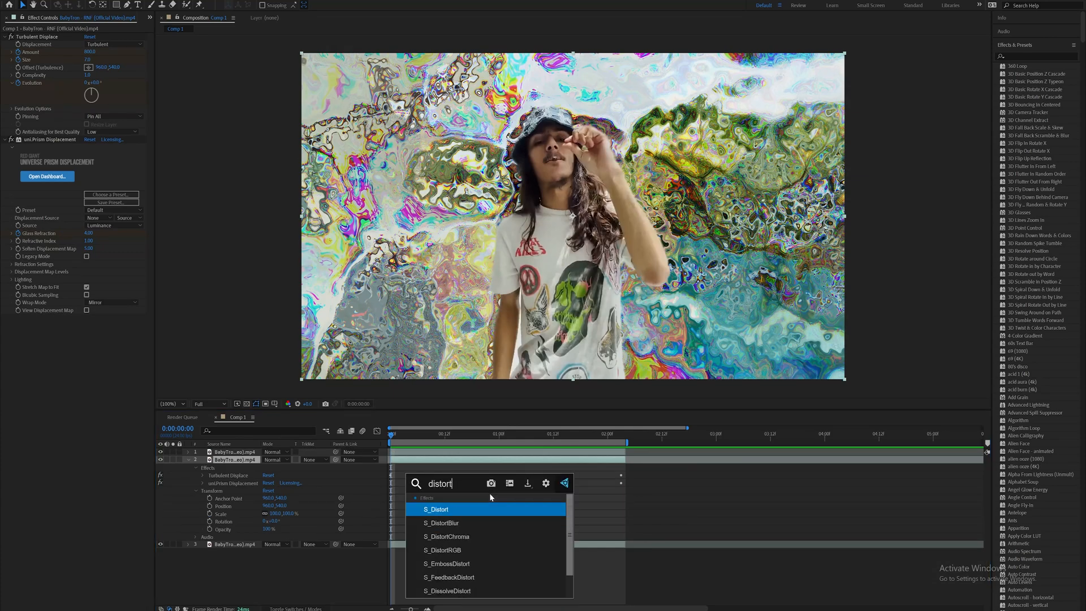
pyautogui.click(492, 537)
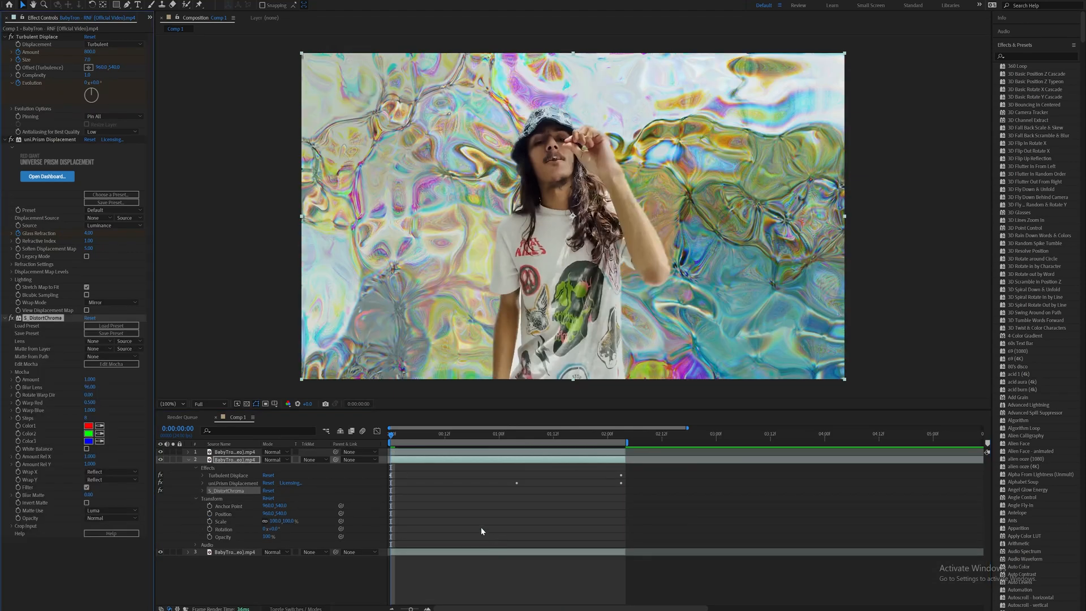
# Step: Start keyframing S_DistortChroma's Amount at the composition start and set its Blur Lens to 33
pyautogui.click(202, 490)
pyautogui.scroll(-2, 216, 513)
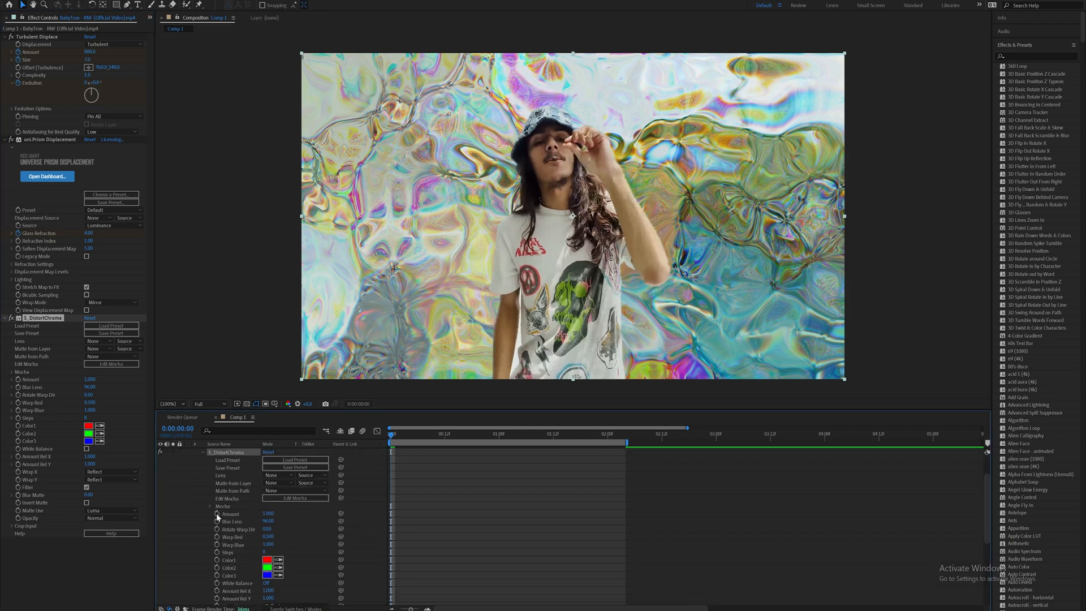
pyautogui.click(216, 513)
pyautogui.write('33')
pyautogui.press('Return')
pyautogui.scroll(2, 435, 507)
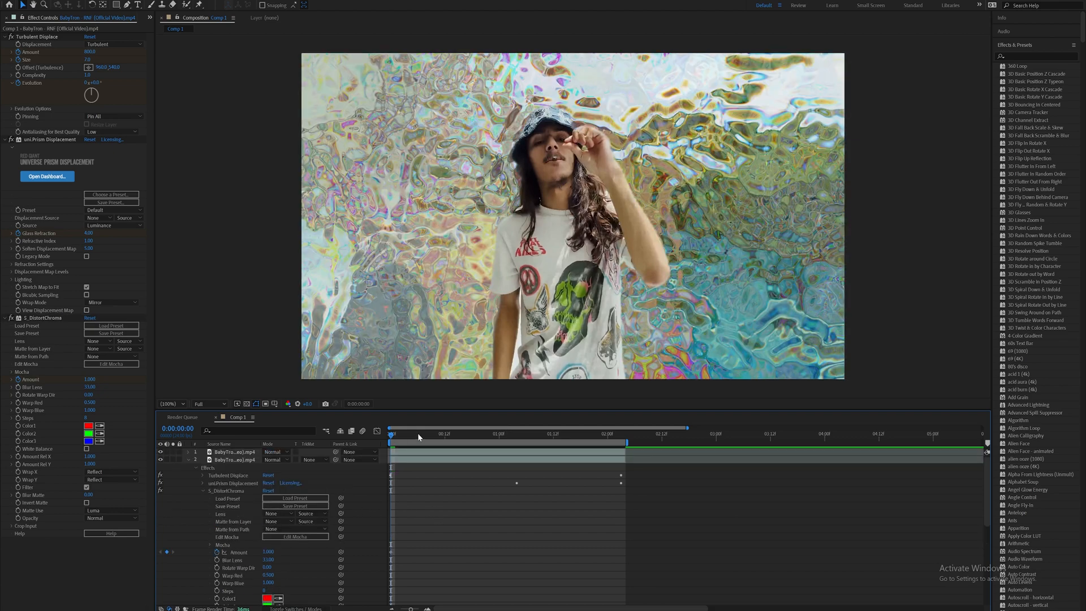
# Step: Set S_DistortChroma's Amount to 0 at 0:00:02:03
pyautogui.moveTo(417, 433); pyautogui.dragTo(622, 434)
pyautogui.click(270, 555)
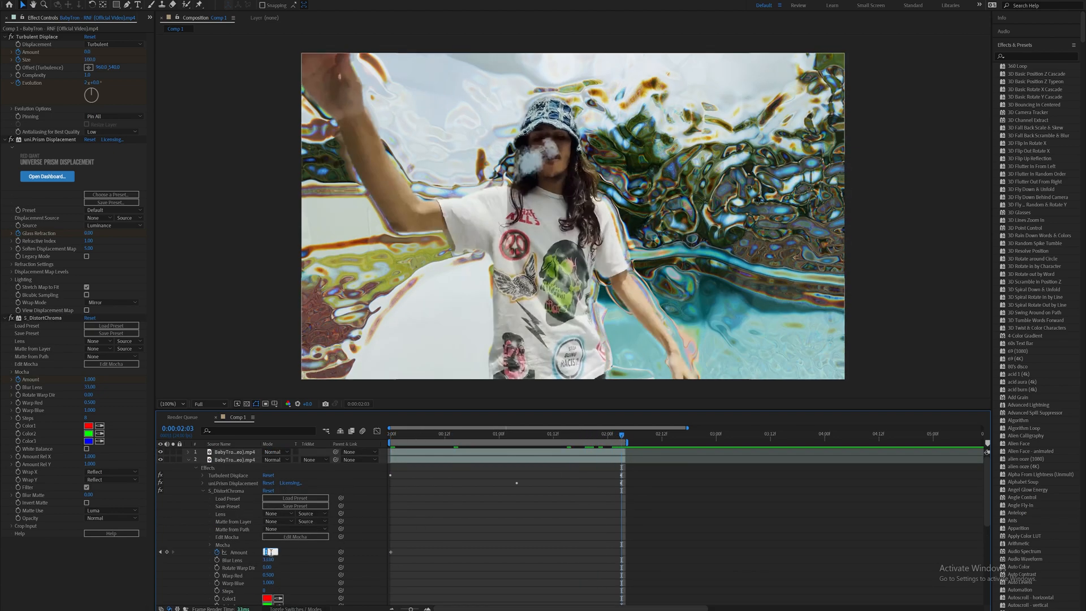
pyautogui.write('0')
pyautogui.press('Return')
# Step: Ease both S_DistortChroma Amount keyframes, check their speed curve, and reselect them
pyautogui.moveTo(521, 560); pyautogui.dragTo(372, 568)
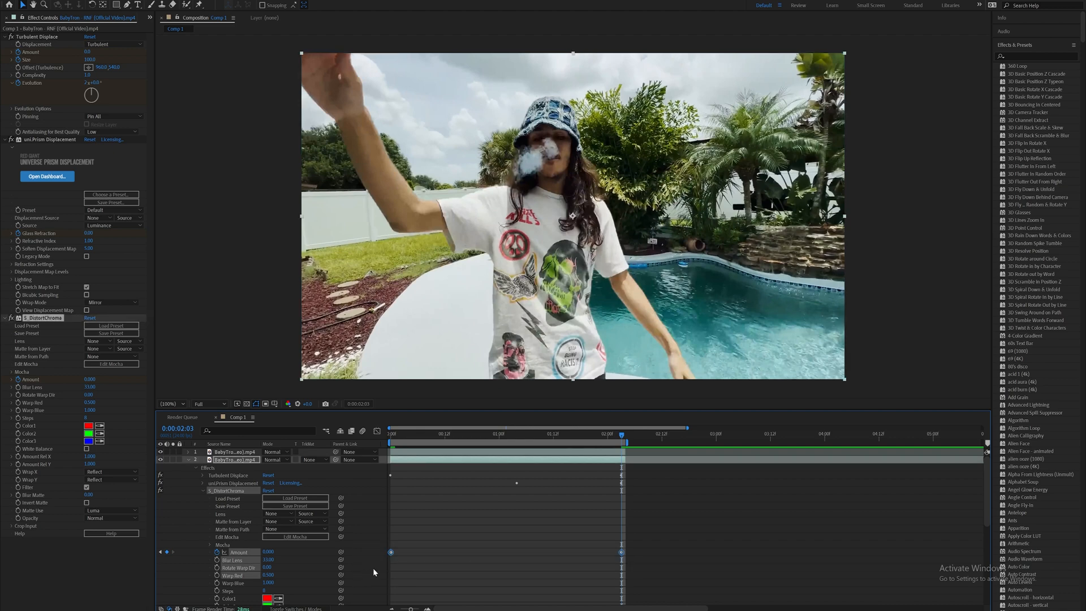
pyautogui.click(376, 431)
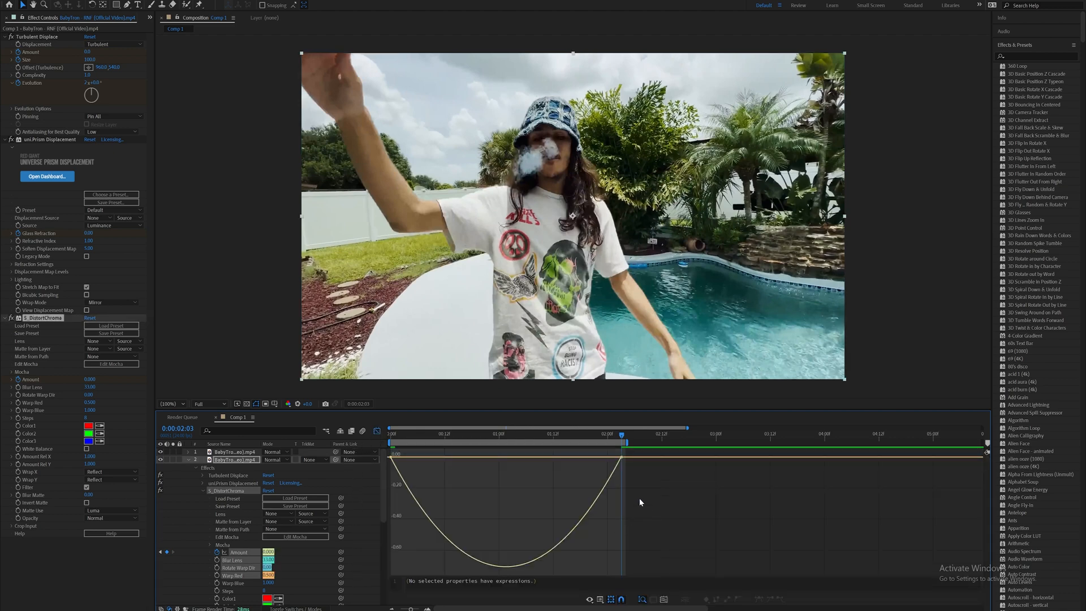
pyautogui.click(377, 430)
pyautogui.moveTo(652, 536); pyautogui.dragTo(355, 572)
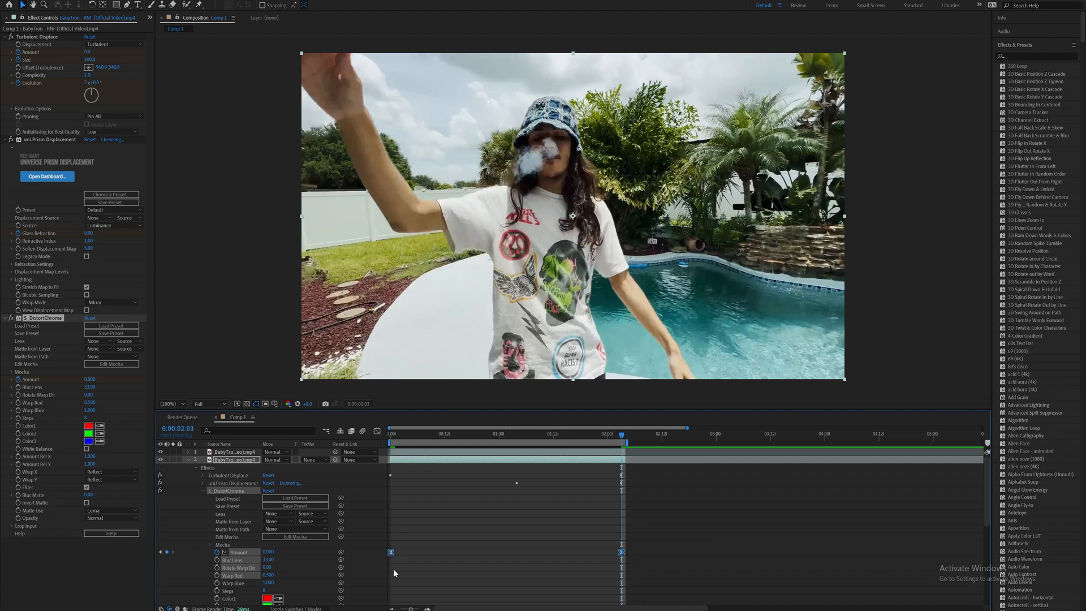
# Step: Reshape the S_DistortChroma Amount speed curve so the change starts fast and slows gradually toward the last keyframe
pyautogui.click(376, 431)
pyautogui.moveTo(646, 476); pyautogui.dragTo(362, 453)
pyautogui.moveTo(583, 460); pyautogui.dragTo(369, 461)
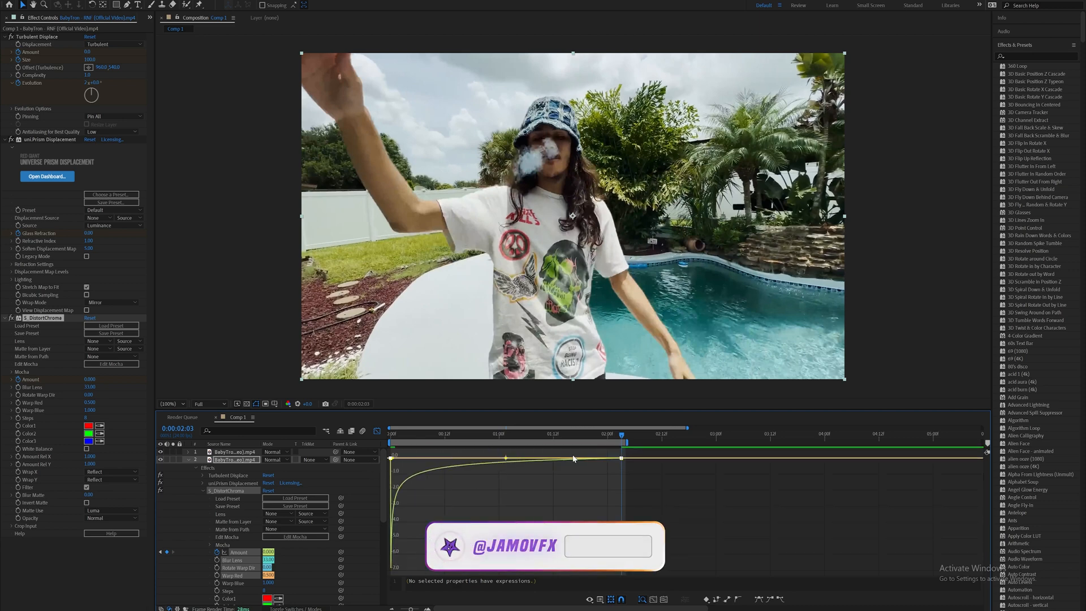
pyautogui.click(582, 481)
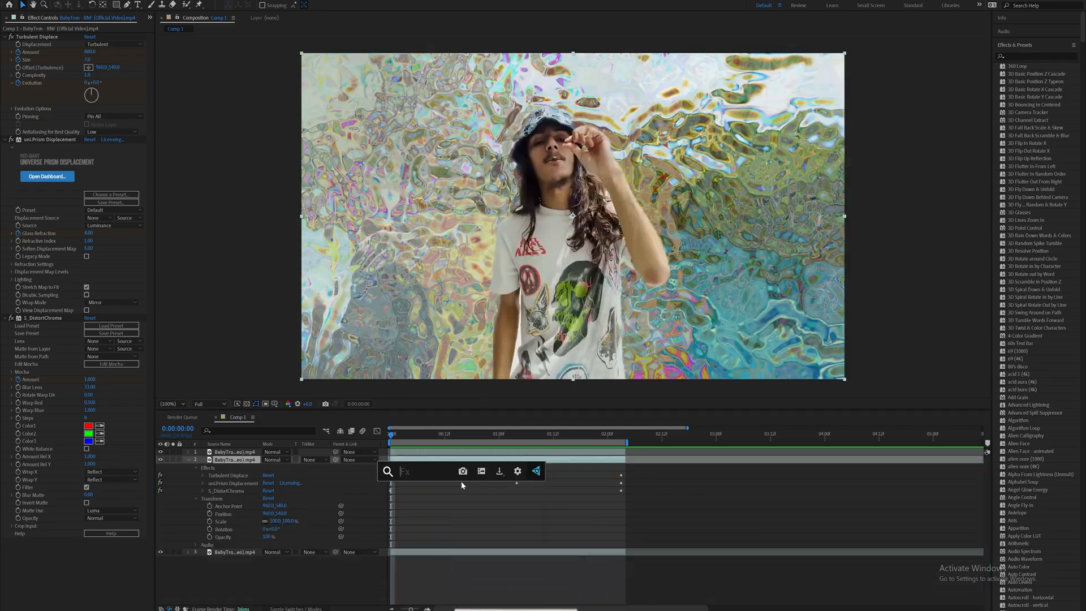
# Step: Apply S_WarpPuddle to the background layer and raise its Rel Height to about 1.03
pyautogui.write('warp')
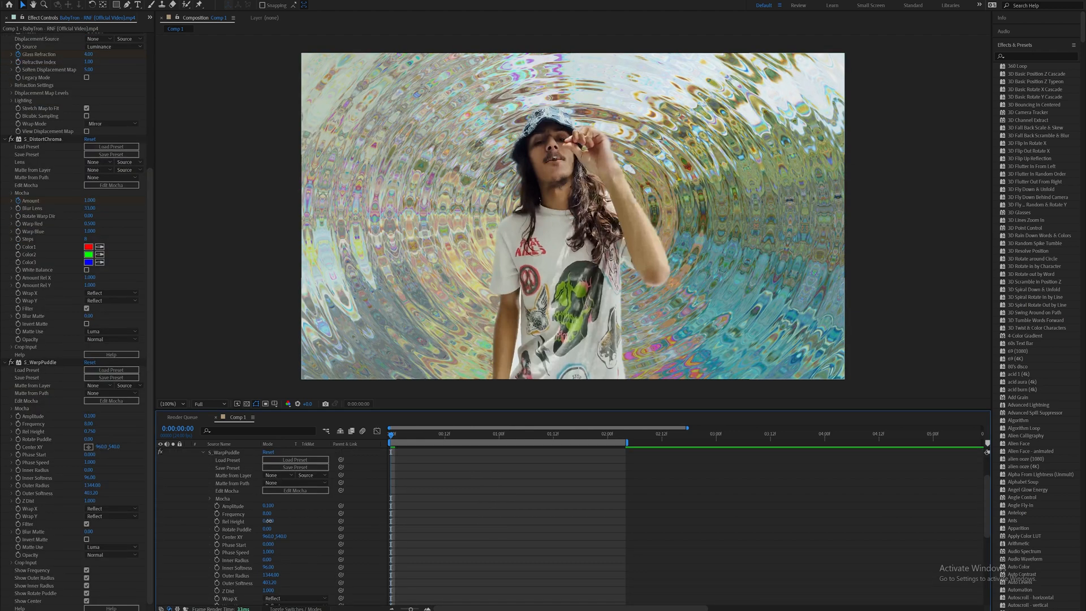
pyautogui.moveTo(269, 521); pyautogui.dragTo(280, 520)
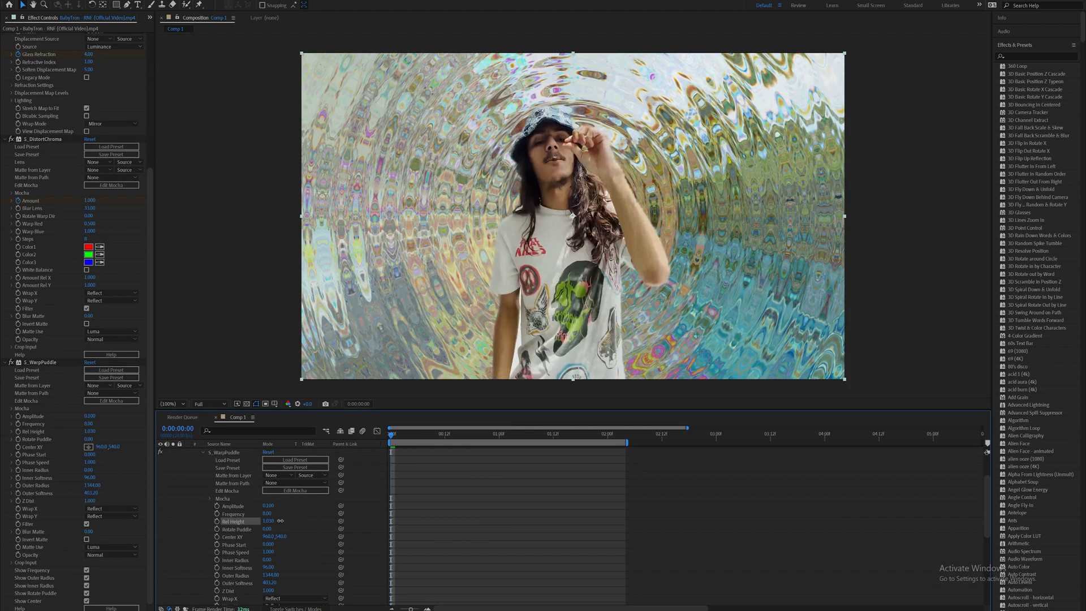
# Step: Start keyframing S_WarpPuddle's Amplitude, Frequency, Rotate Puddle and Phase Start at the composition start
pyautogui.click(216, 506)
pyautogui.click(216, 514)
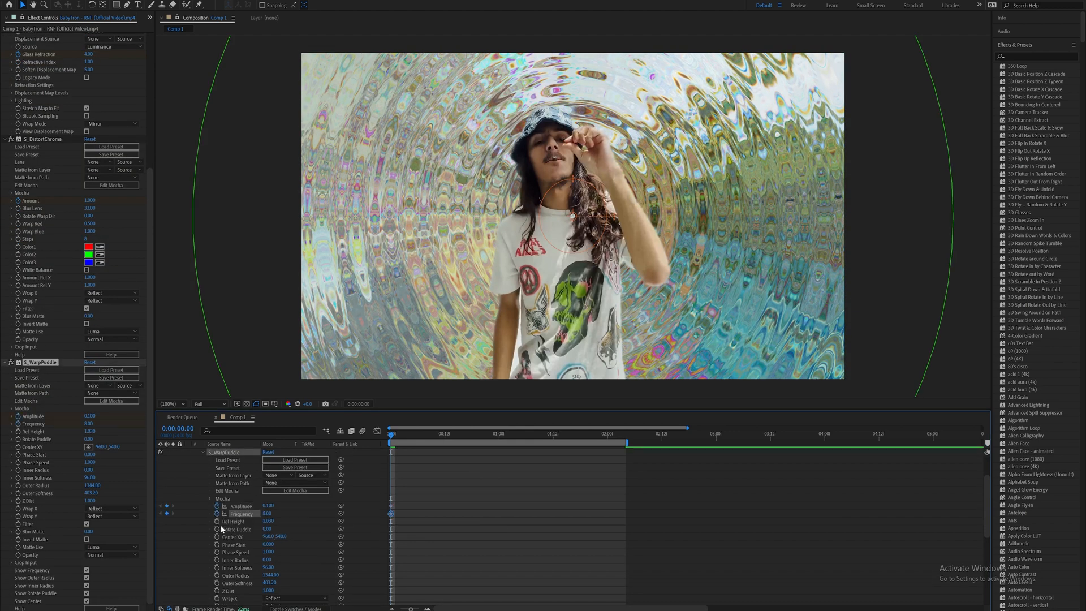
pyautogui.click(217, 529)
pyautogui.click(216, 544)
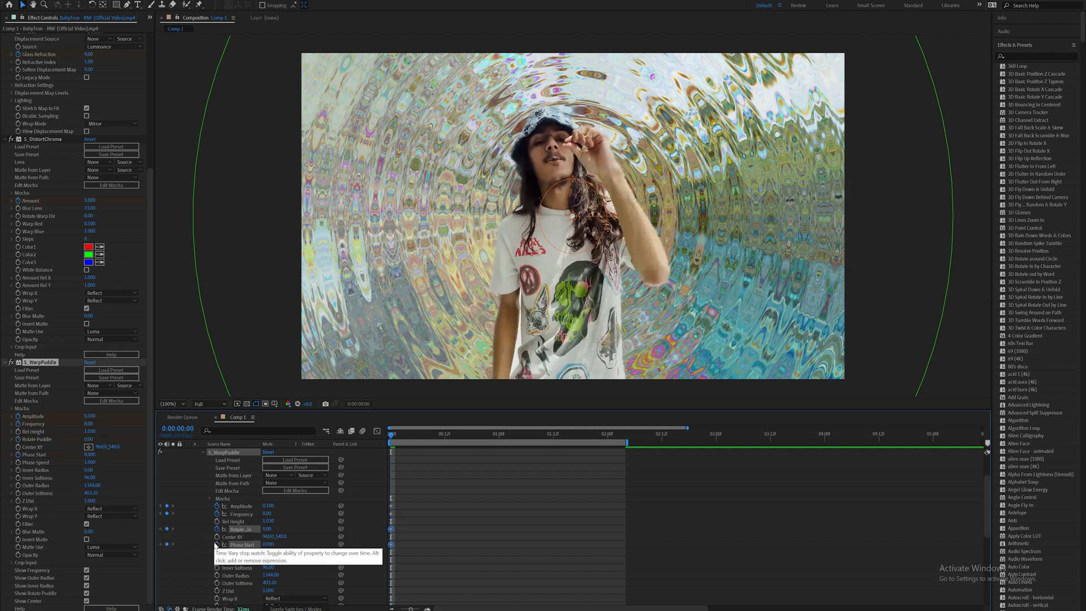
pyautogui.click(409, 561)
pyautogui.scroll(3, 290, 541)
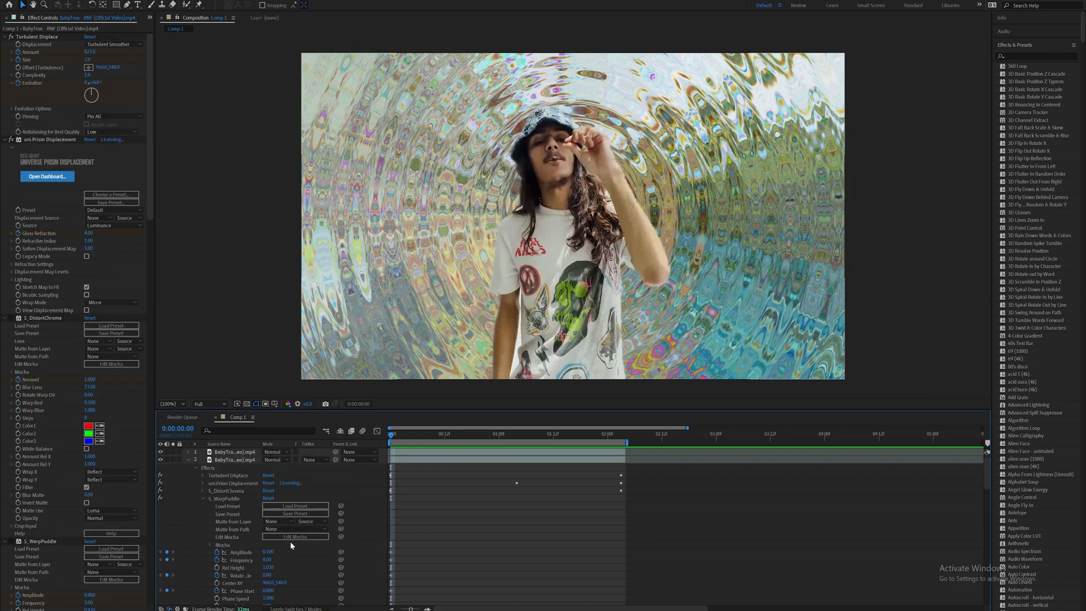
# Step: Set S_WarpPuddle's Amplitude to 0.4 and Frequency to 3 at the composition start
pyautogui.click(266, 551)
pyautogui.write('0.4')
pyautogui.press('Return')
pyautogui.click(269, 559)
pyautogui.write('3')
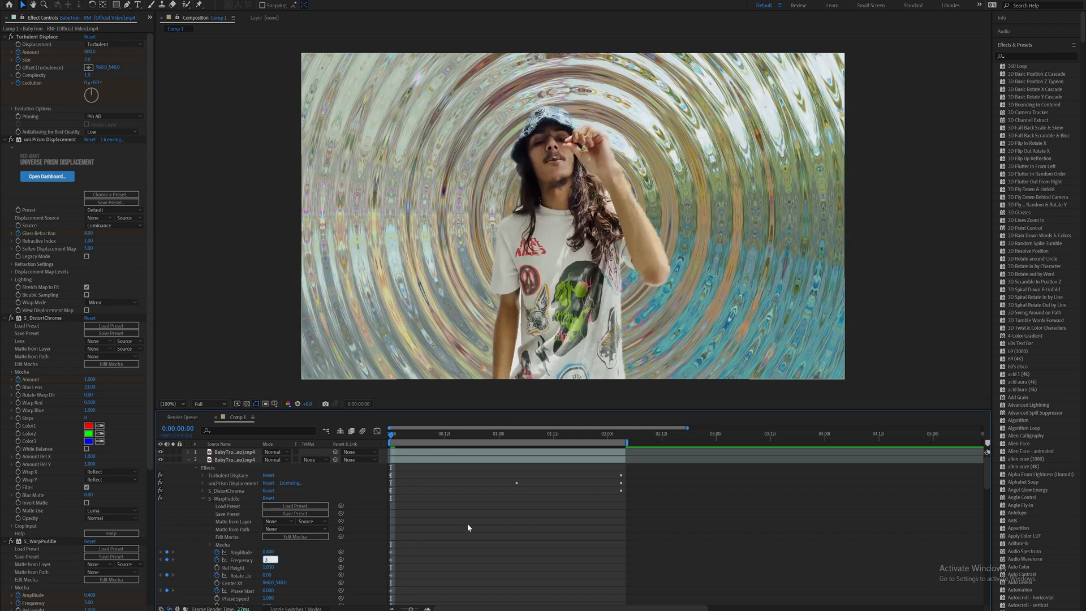
pyautogui.press('Return')
pyautogui.scroll(-2, 340, 529)
pyautogui.click(268, 529)
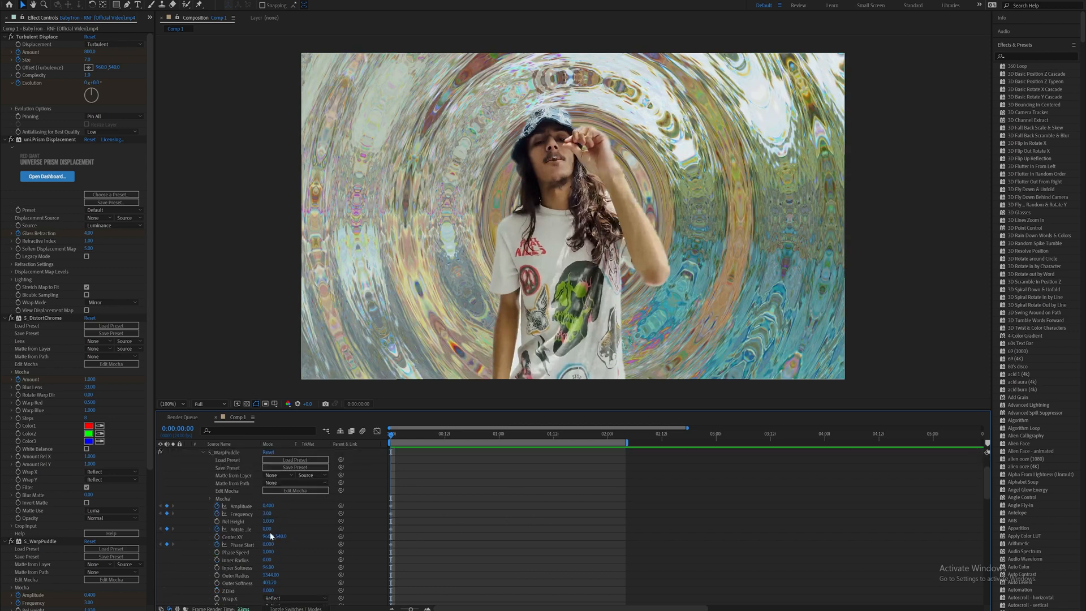
# Step: Set S_WarpPuddle's Amplitude to 0 at 0:00:01:23
pyautogui.click(269, 552)
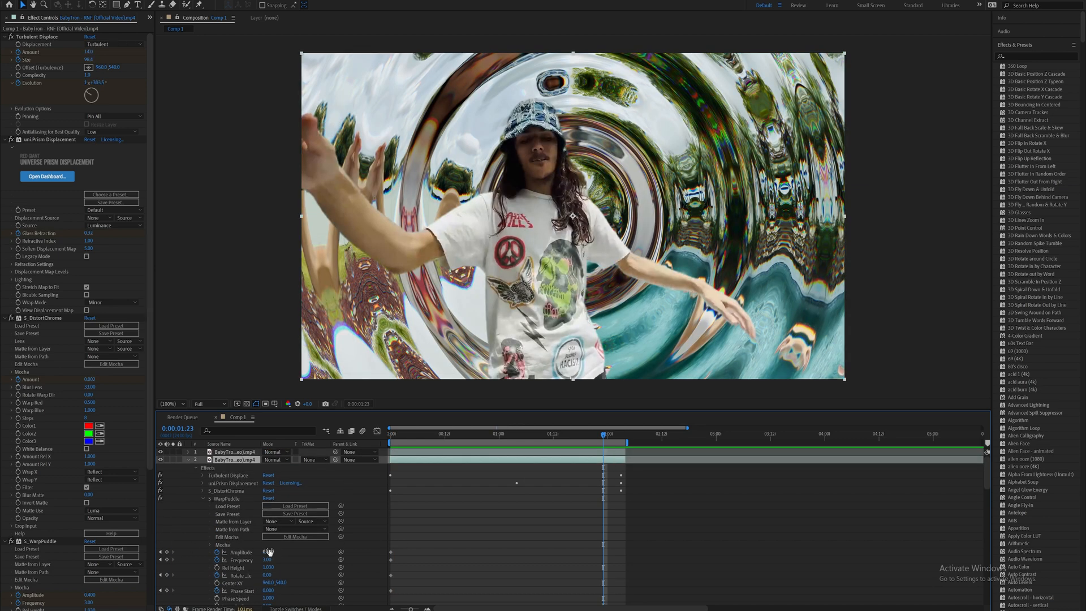
pyautogui.click(270, 551)
pyautogui.write('0')
pyautogui.click(594, 520)
# Step: At 0:00:02:03, set S_WarpPuddle's Rotate Puddle to 2 and Phase Start to 3
pyautogui.click(622, 435)
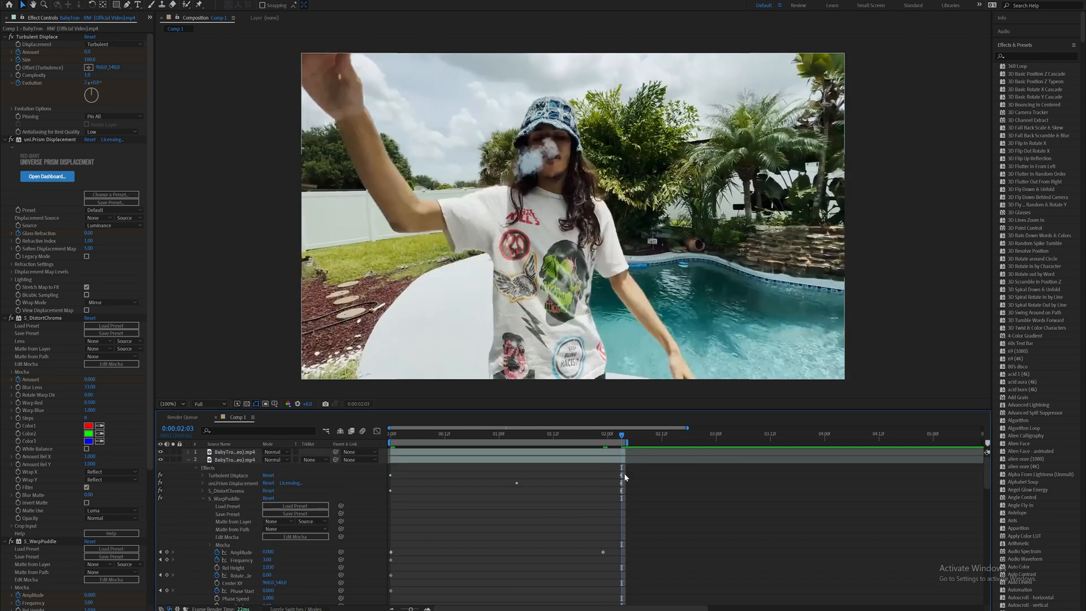
pyautogui.click(625, 477)
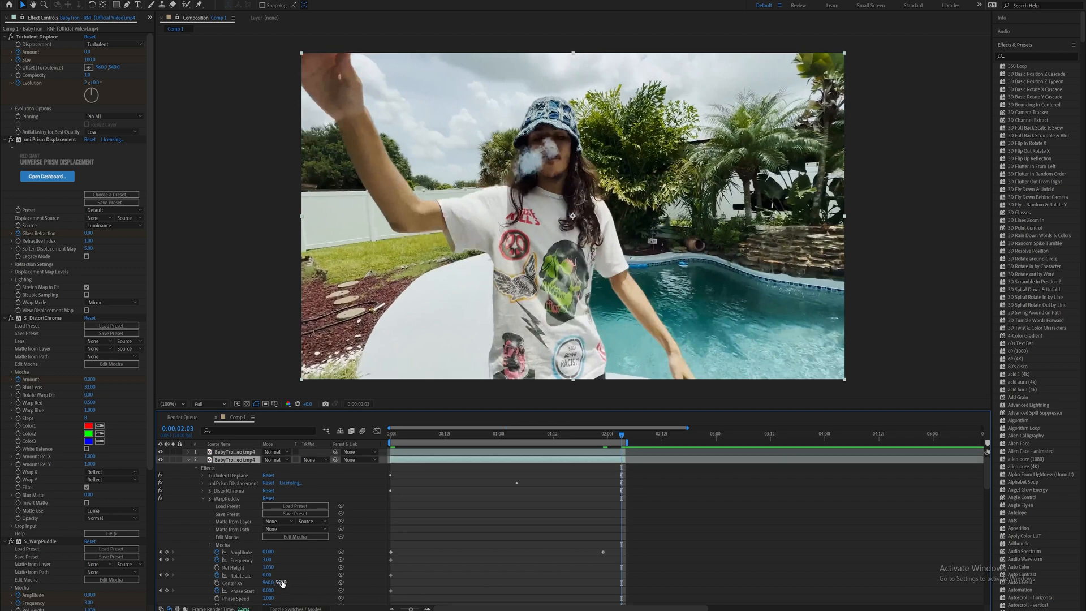
pyautogui.click(267, 574)
pyautogui.click(577, 518)
pyautogui.scroll(-3, 571, 503)
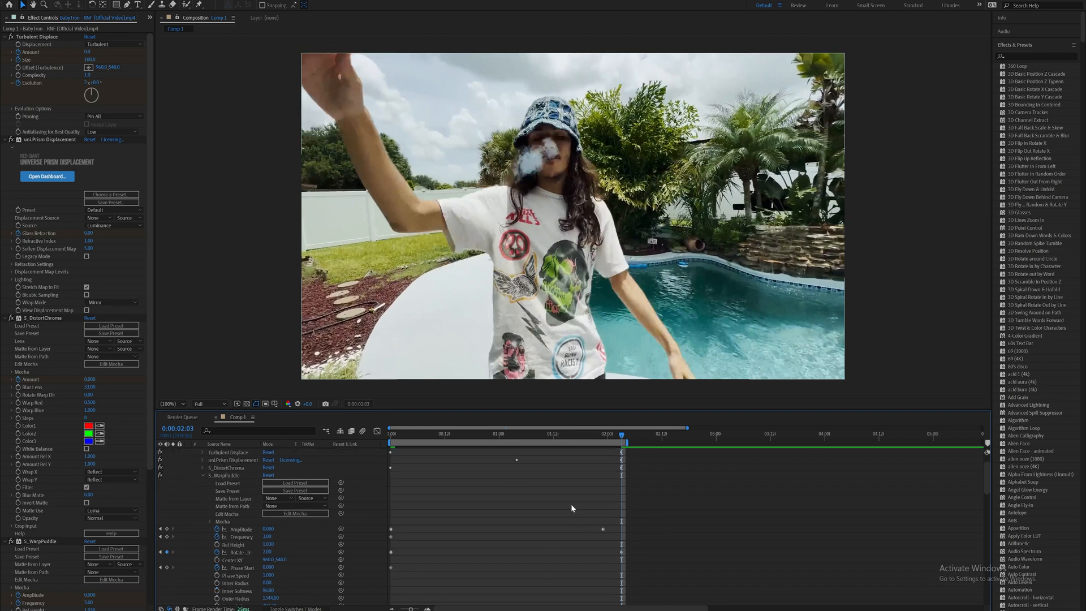
pyautogui.write('3')
pyautogui.click(576, 524)
# Step: Ease all S_WarpPuddle keyframes and preview the animation
pyautogui.moveTo(664, 506); pyautogui.dragTo(371, 599)
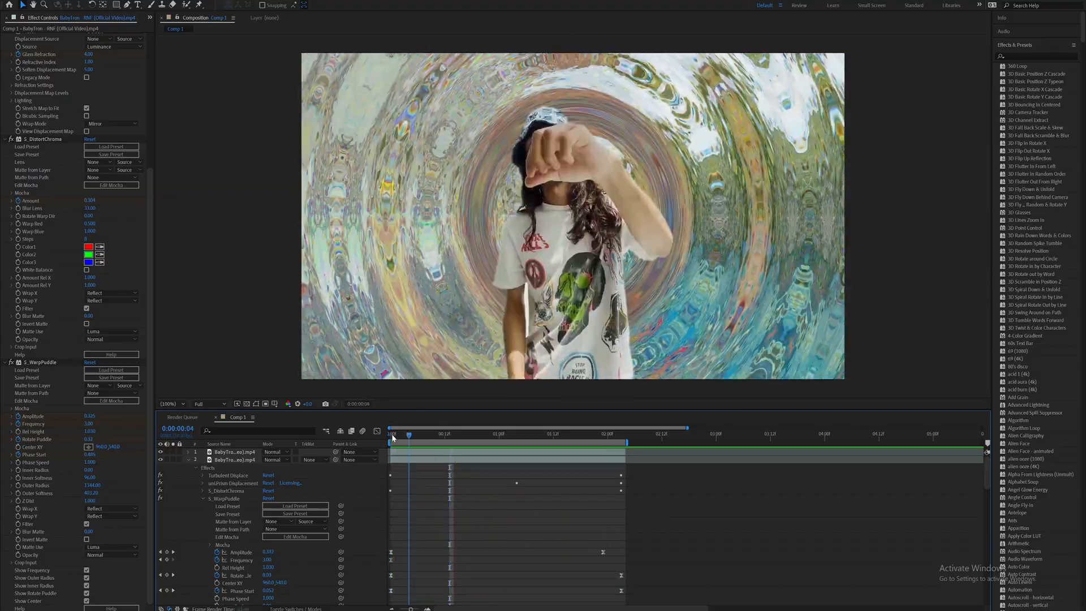
pyautogui.press('space')
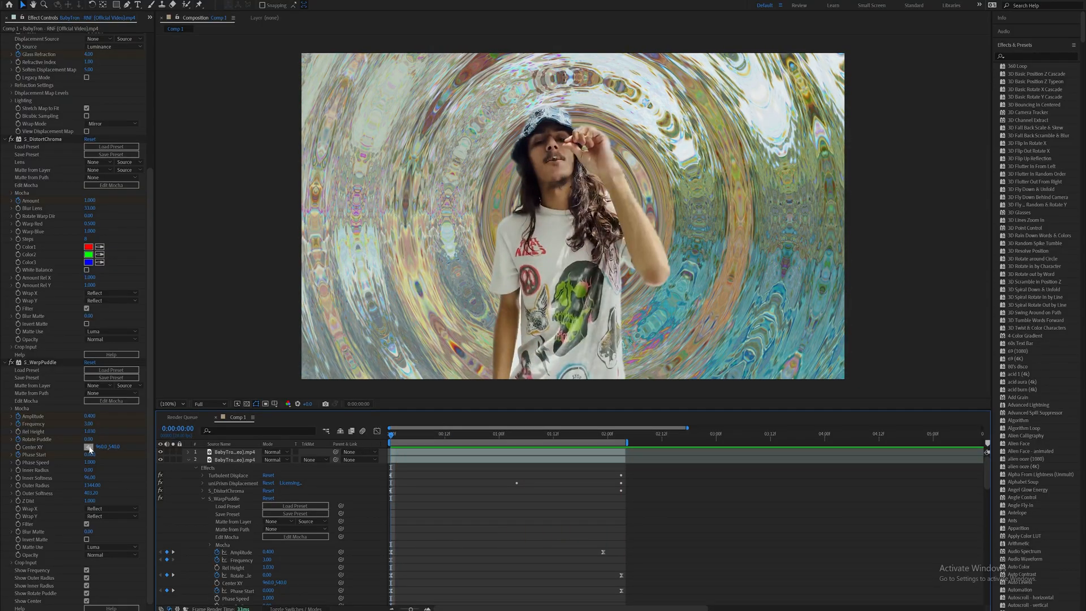
# Step: Keyframe S_WarpPuddle's Center XY from the composition start, shifting the puddle center to a new position every 10 frames
pyautogui.click(17, 447)
pyautogui.click(88, 447)
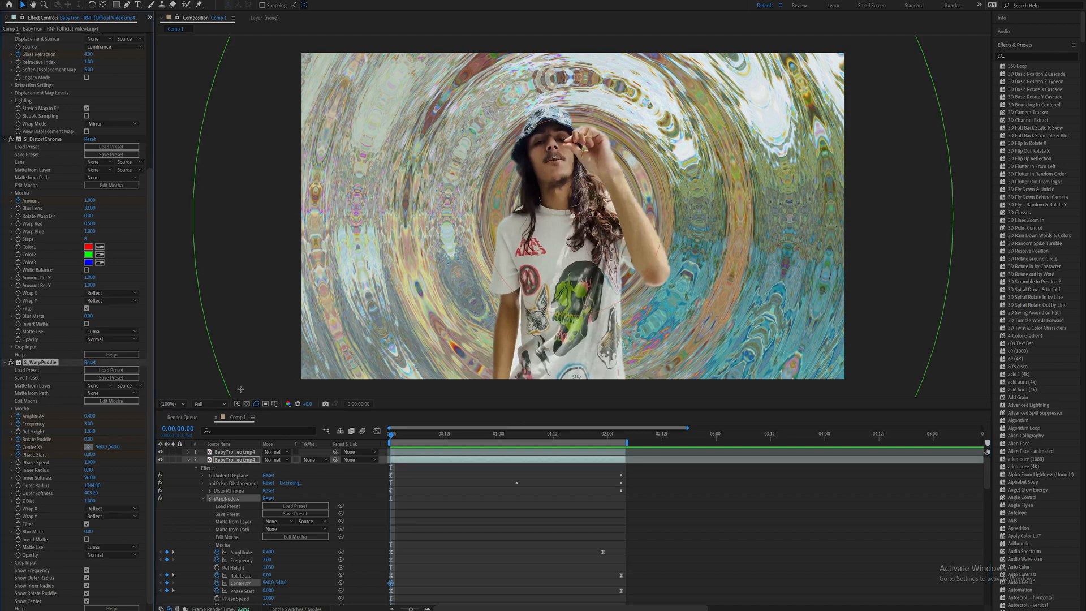
pyautogui.click(565, 212)
pyautogui.hotkey('shift', 'pagedown')
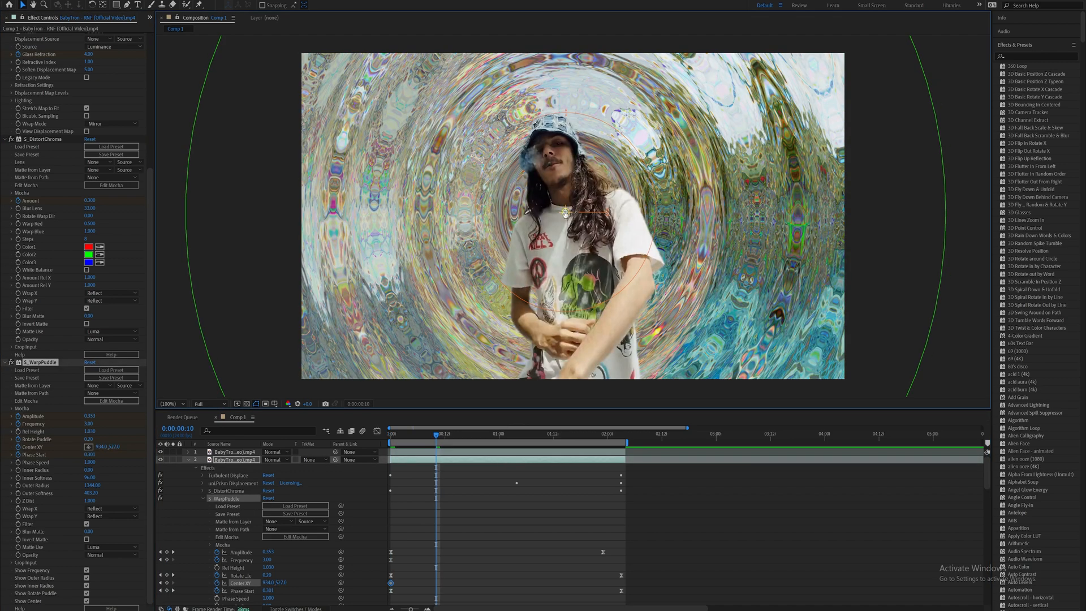
pyautogui.moveTo(565, 212); pyautogui.dragTo(639, 261)
pyautogui.hotkey('shift', 'pagedown')
pyautogui.hotkey('shift', 'pagedown')
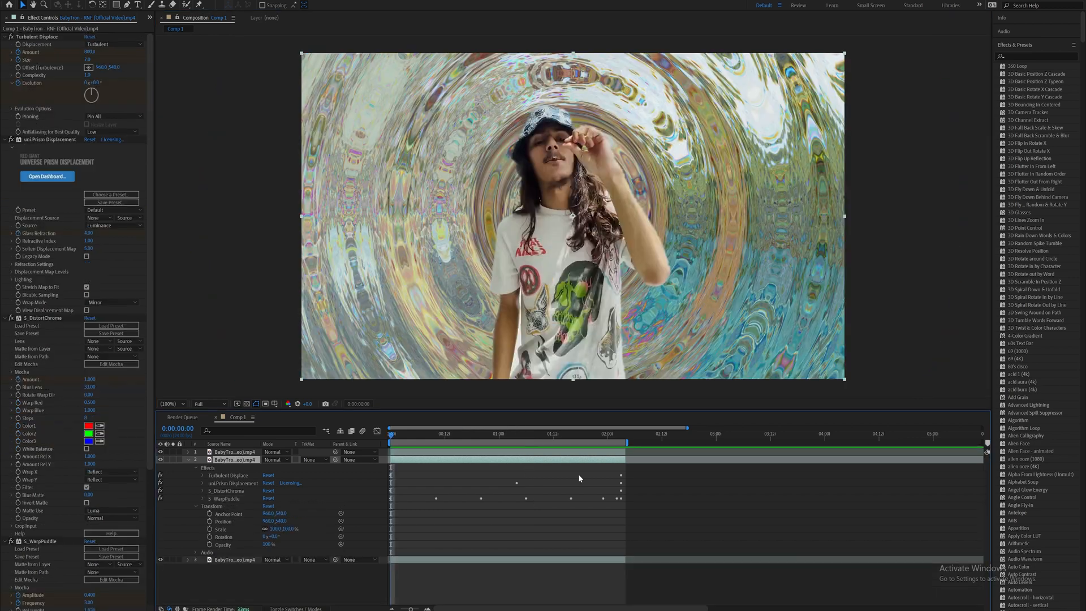
# Step: Apply Hue/Saturation to the background layer and start keyframing its Channel Range at the composition start
pyautogui.hotkey('ctrl', 'space')
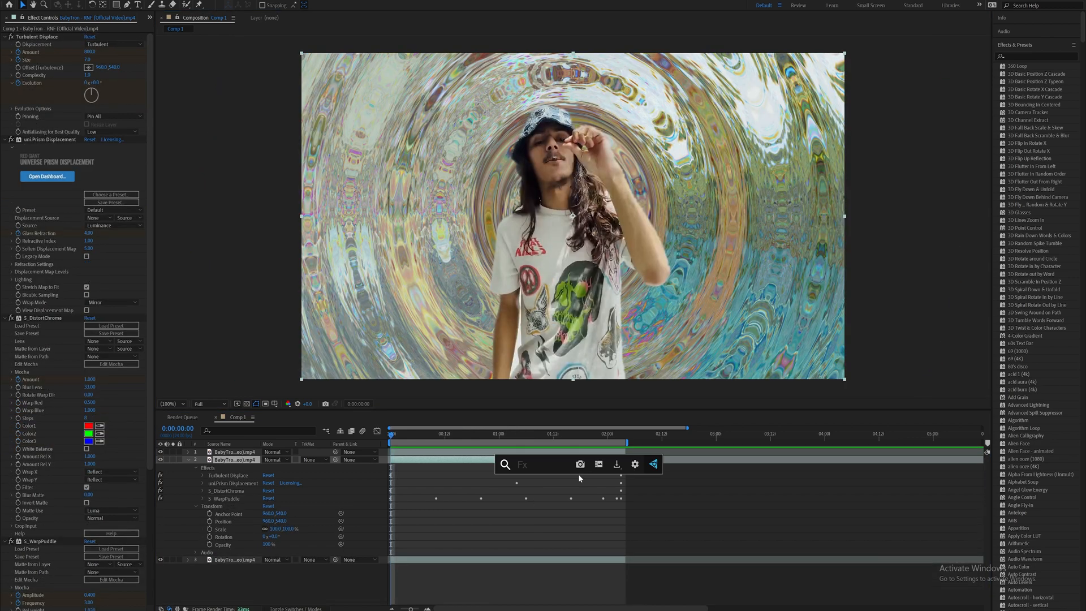
pyautogui.write('hue')
pyautogui.click(571, 492)
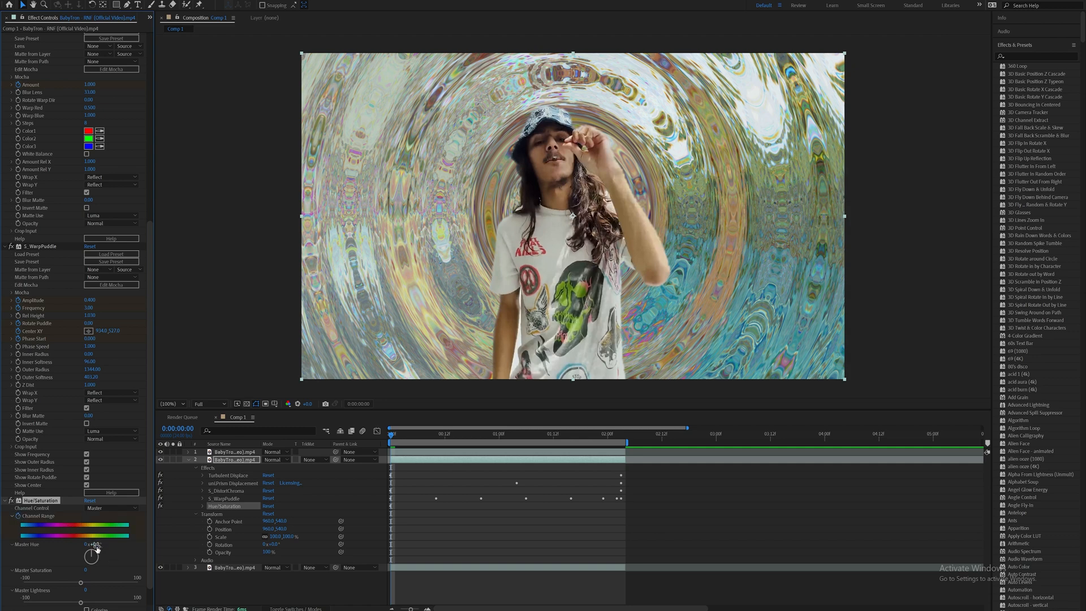
# Step: Set Hue/Saturation's Master Hue to 2 full revolutions at 0:00:02:03 and preview from the composition start
pyautogui.click(622, 433)
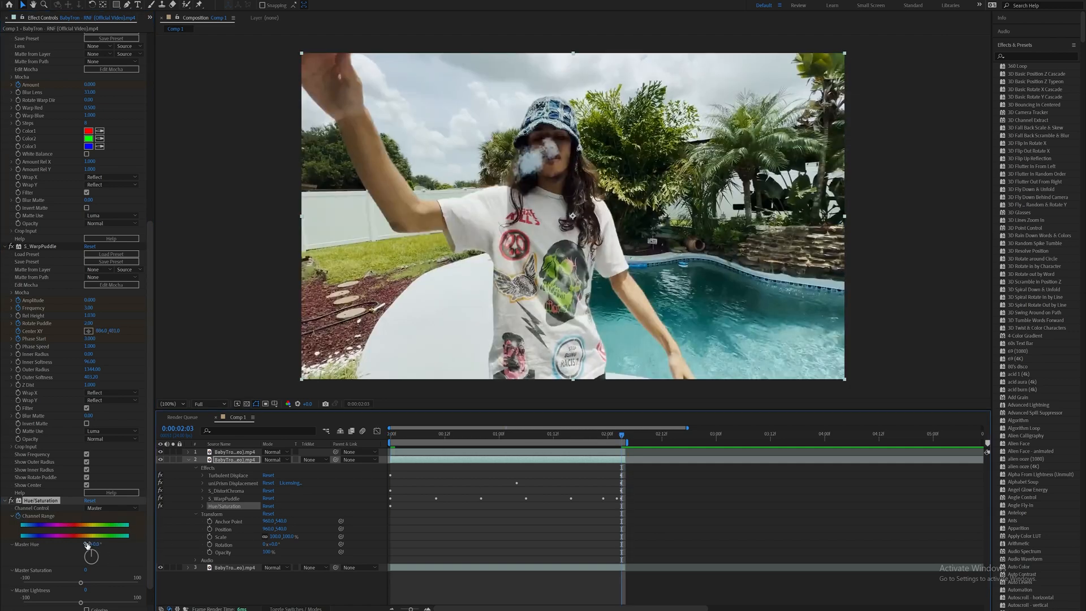
pyautogui.click(87, 544)
pyautogui.write('2')
pyautogui.click(551, 512)
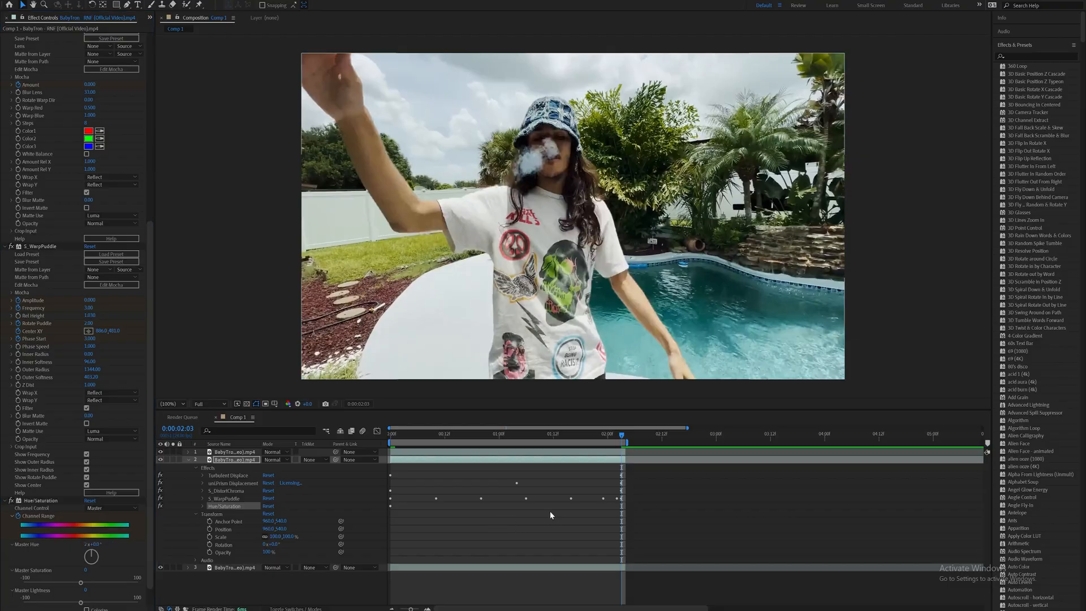
pyautogui.click(549, 510)
pyautogui.press('Home')
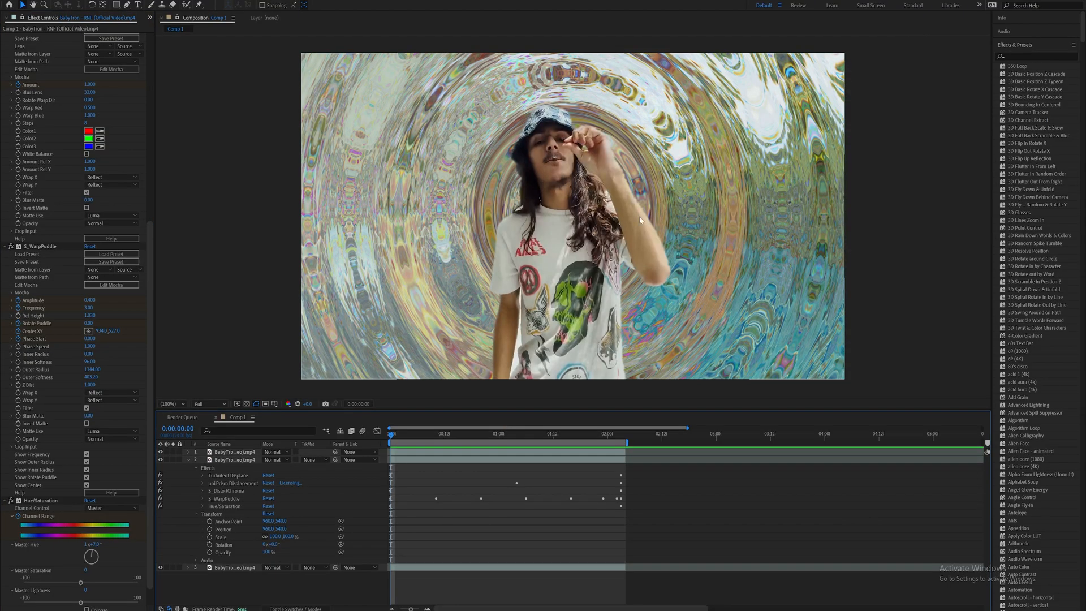
pyautogui.press('space')
# Step: Try a Tritone effect on the background layer
pyautogui.click(418, 463)
pyautogui.hotkey('ctrl', 'space')
pyautogui.write('tri')
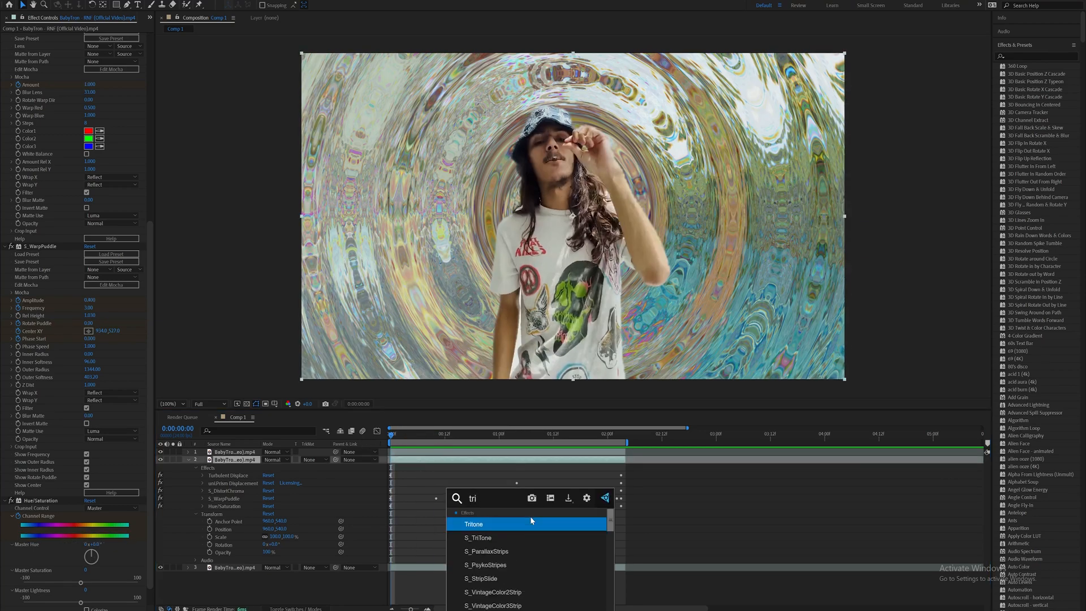
pyautogui.click(530, 518)
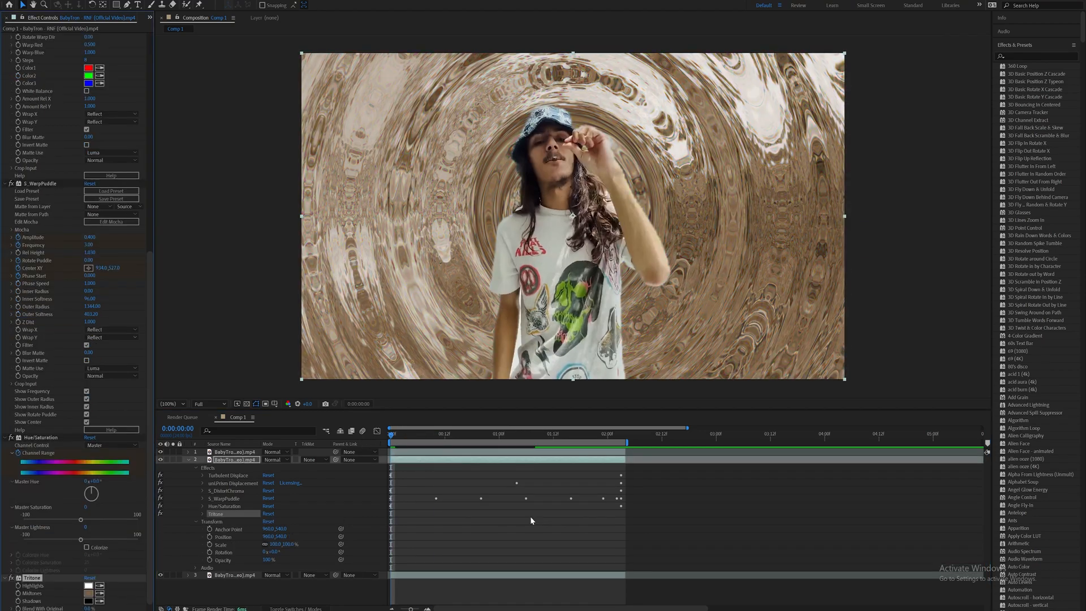
# Step: Try purple and green Midtones colors in Tritone, discard the effect, and preview the composition
pyautogui.click(88, 594)
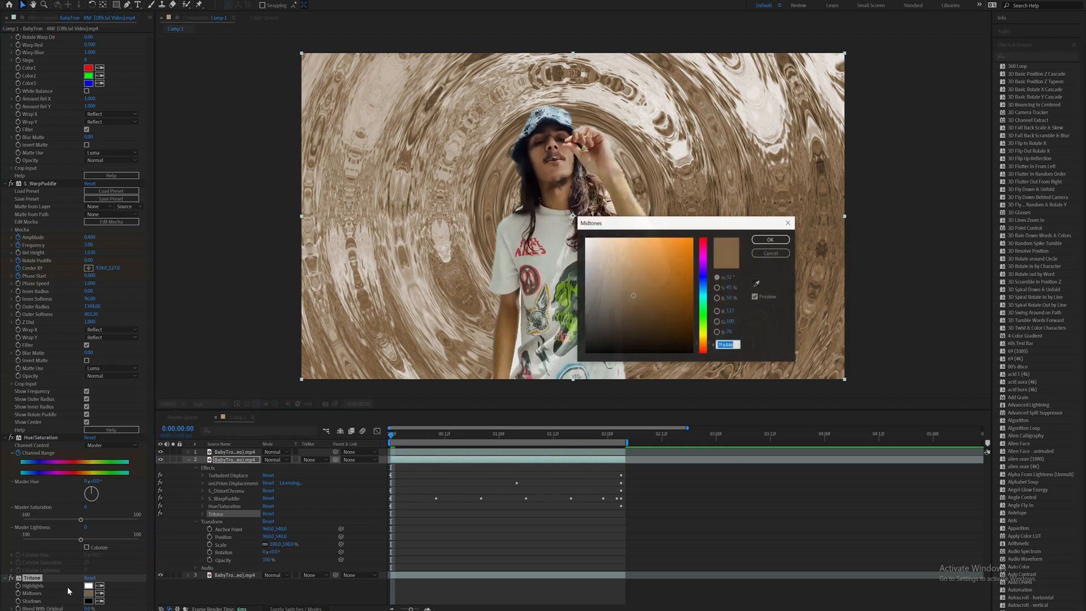
pyautogui.moveTo(702, 321)
pyautogui.mouseDown()
pyautogui.moveTo(700, 238)
pyautogui.moveTo(702, 263)
pyautogui.moveTo(651, 267)
pyautogui.mouseUp()
pyautogui.click(654, 258)
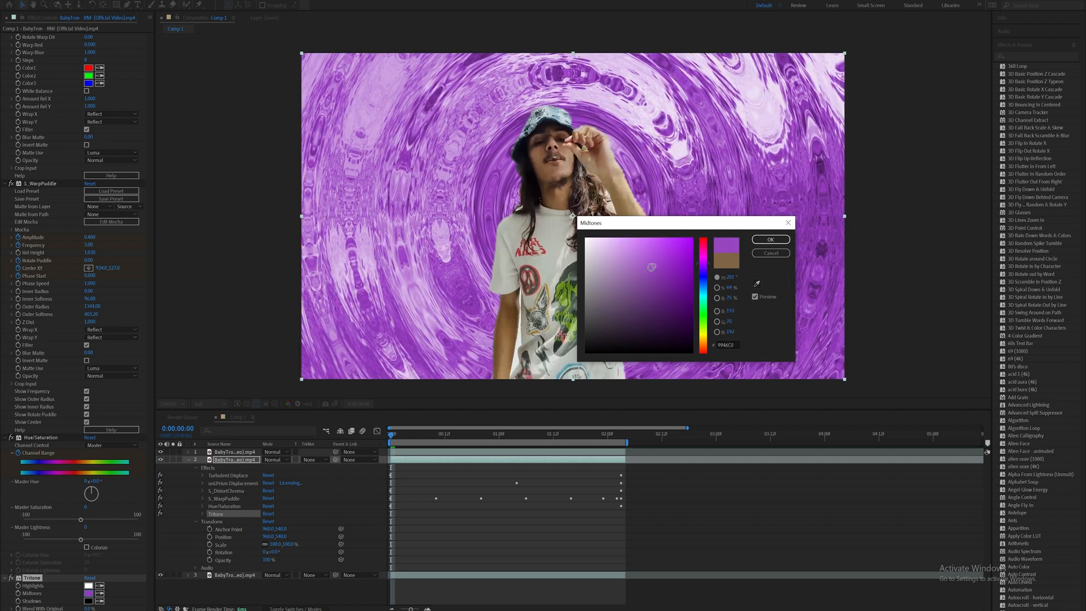
pyautogui.click(703, 314)
pyautogui.click(681, 276)
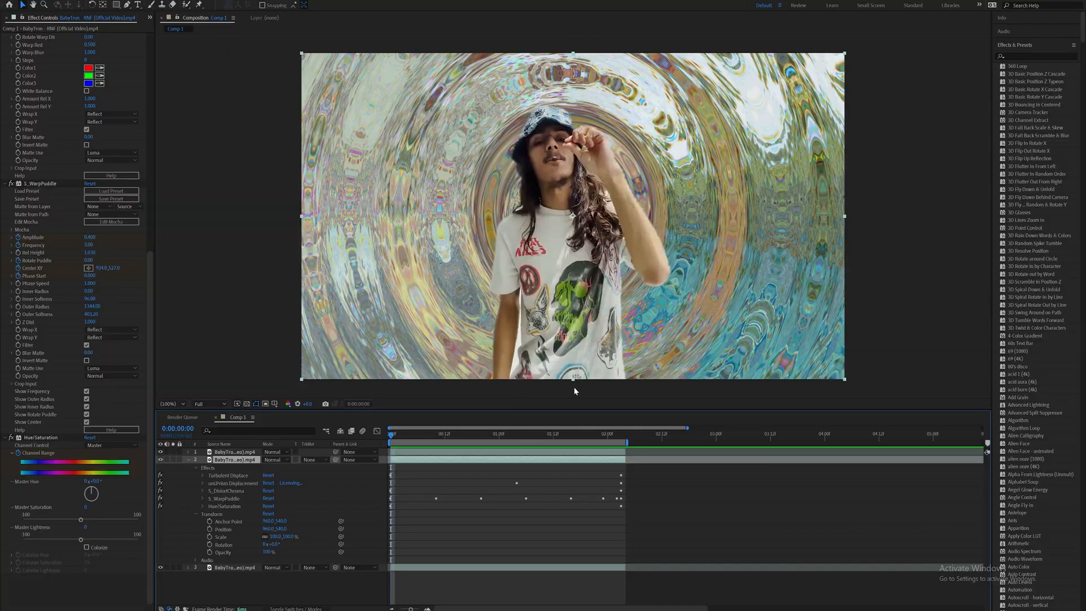
pyautogui.press('space')
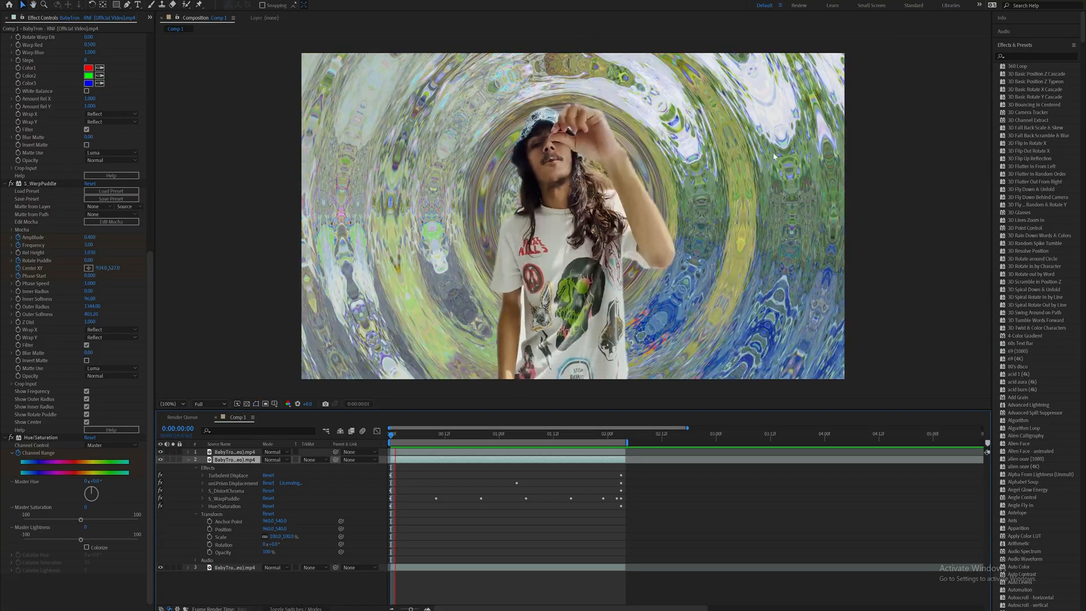